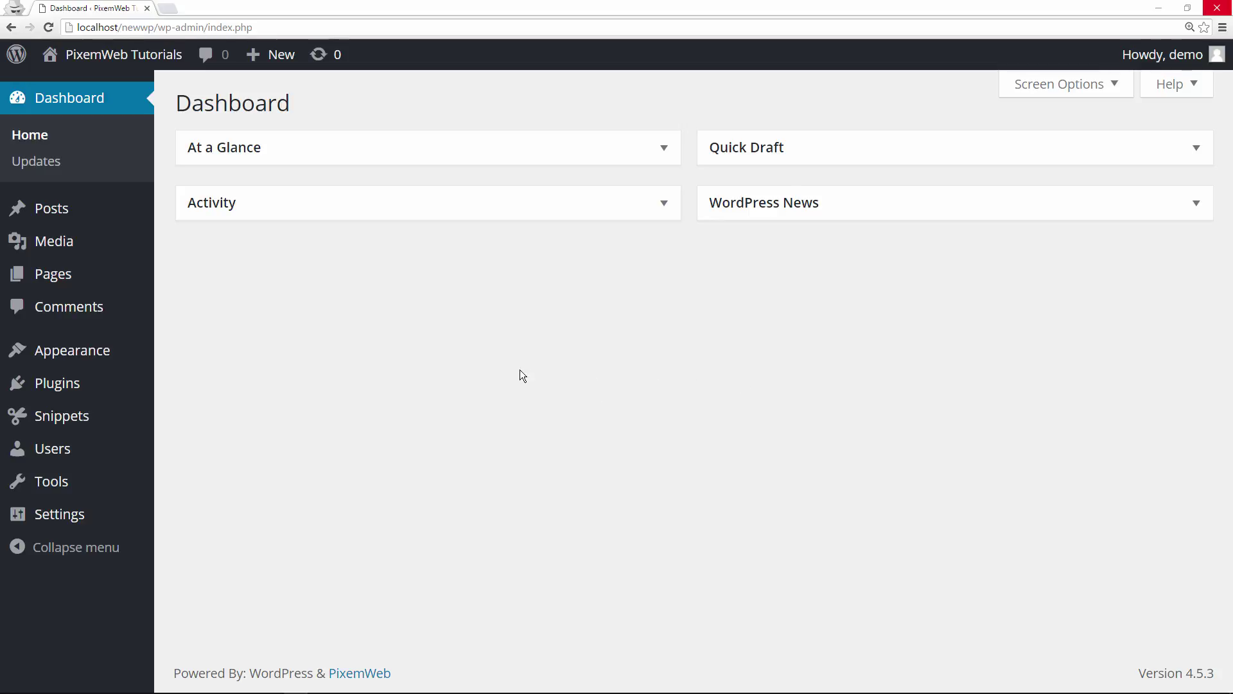
# Search the plugin directory for 'code snippets' and view the installed Code Snippets plugin's details.
pyautogui.moveTo(61, 392)
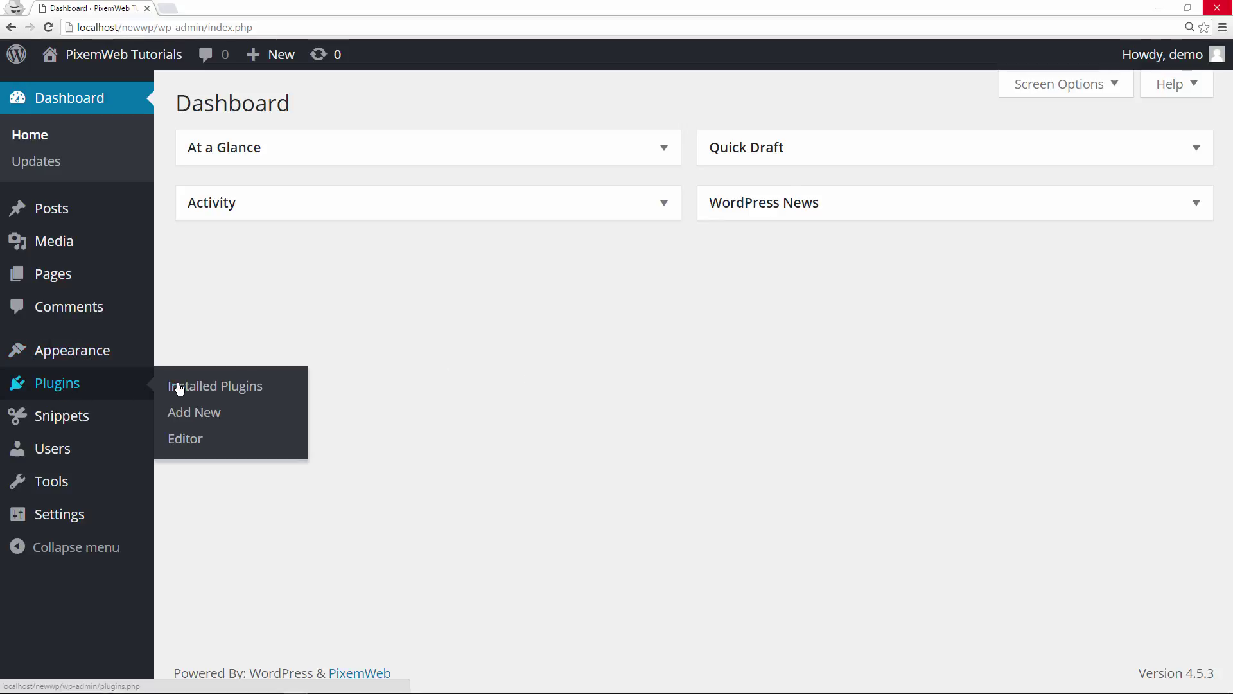
pyautogui.click(180, 412)
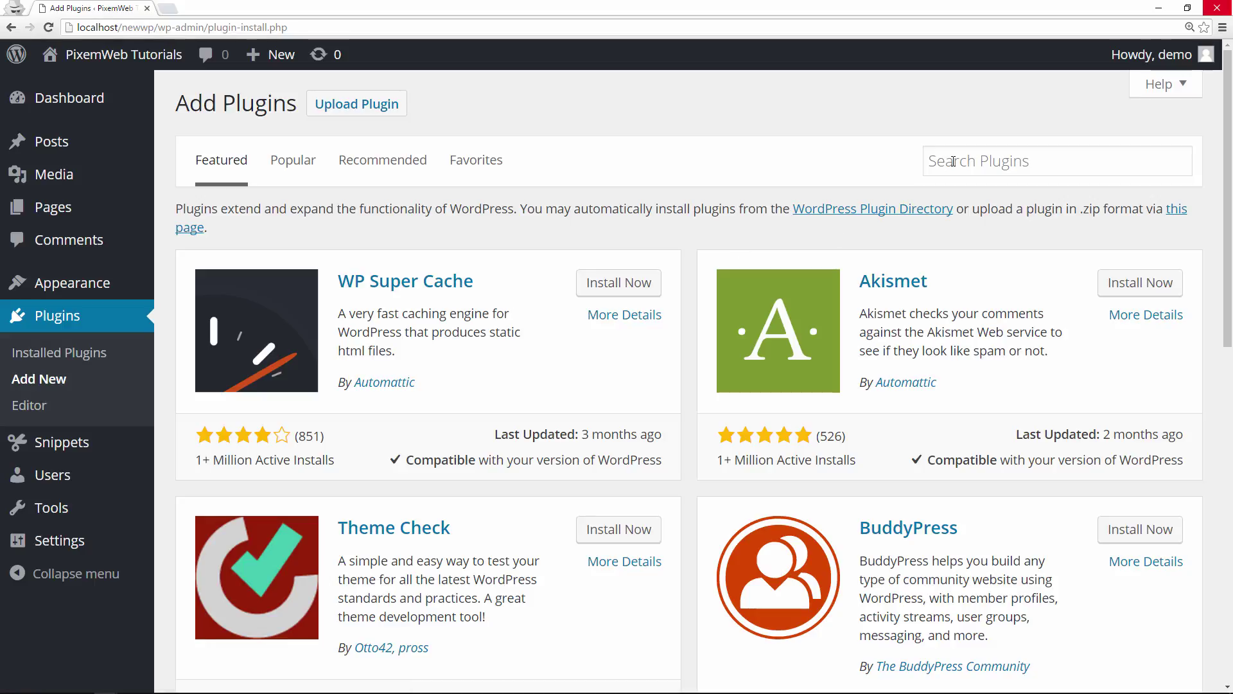
pyautogui.click(954, 161)
pyautogui.write('code snippets')
pyautogui.press('Return')
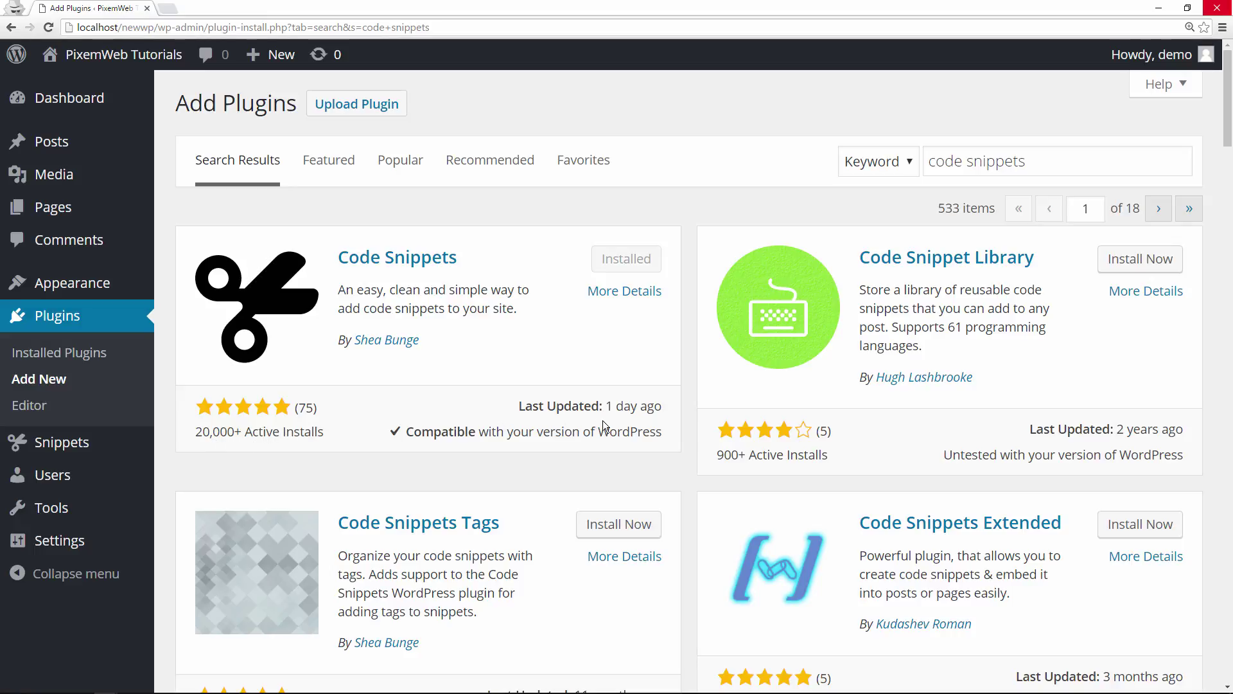
pyautogui.click(635, 303)
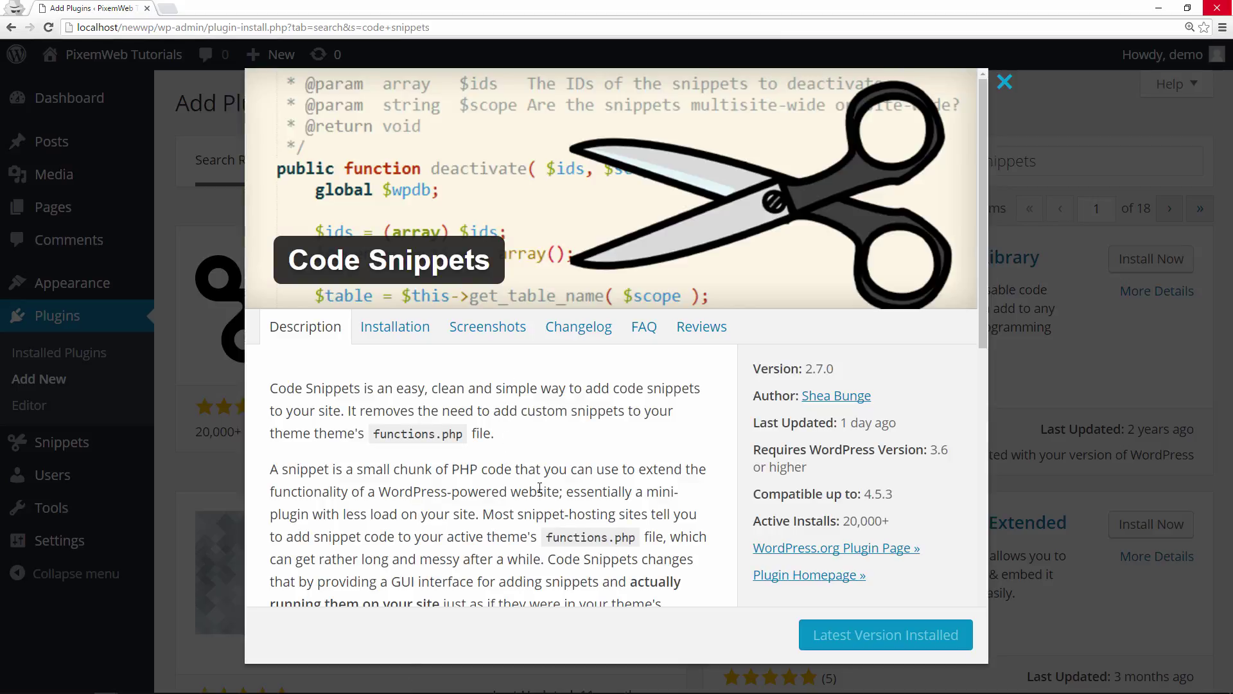
pyautogui.click(1004, 82)
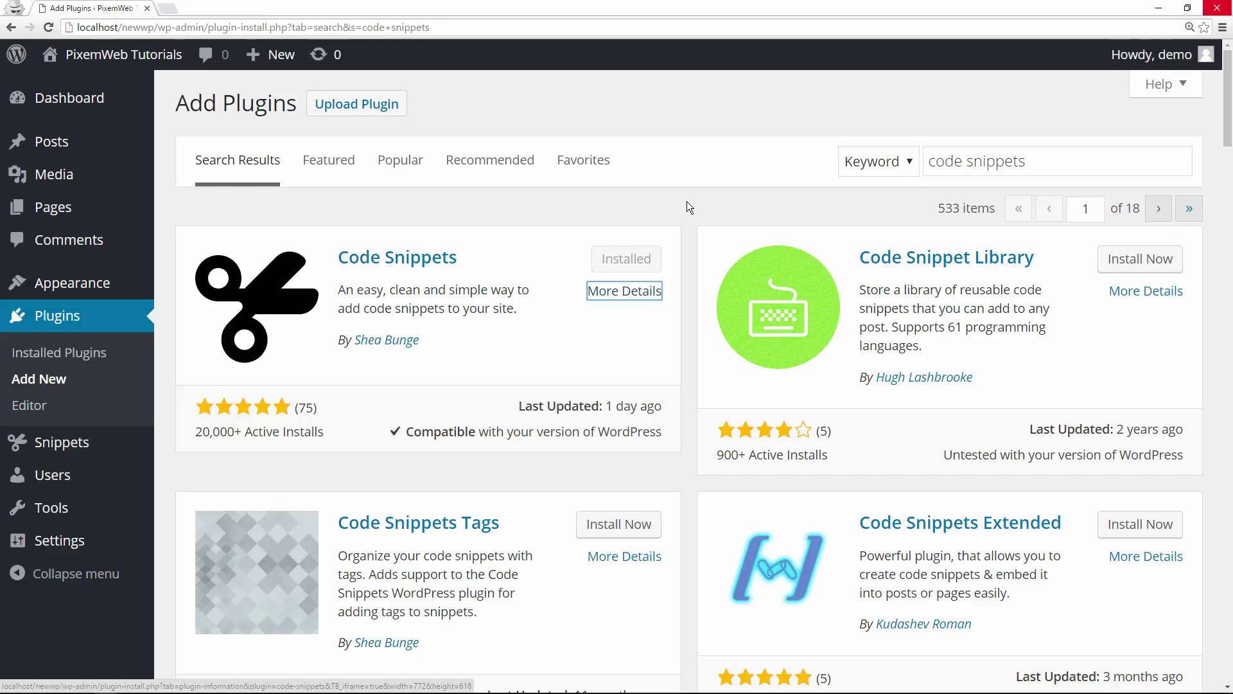
# Open 'New Page' for editing from the All Pages list.
pyautogui.moveTo(65, 207)
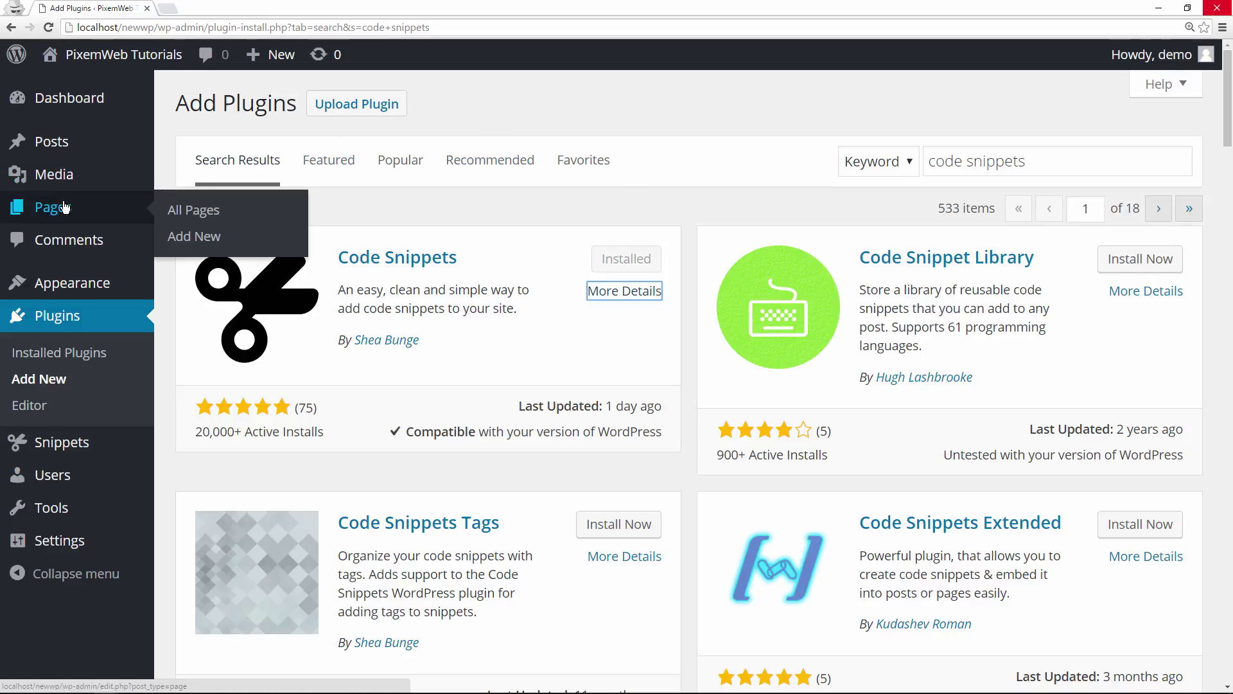
pyautogui.click(184, 211)
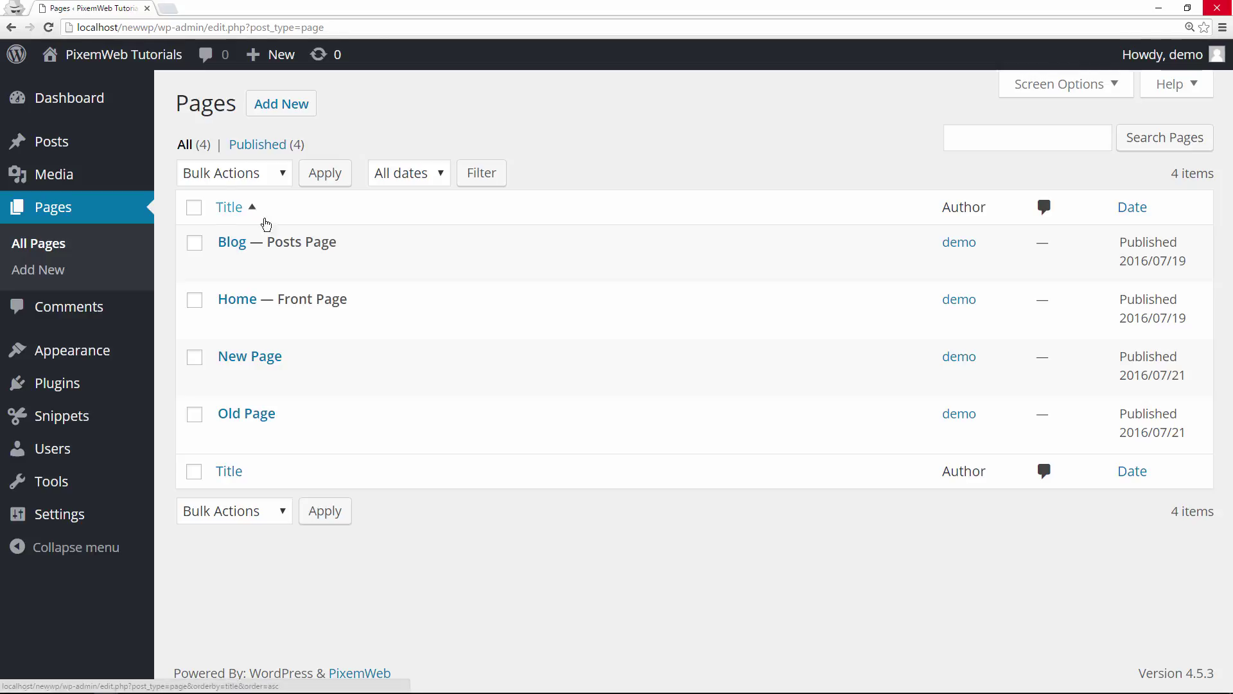
pyautogui.moveTo(311, 347)
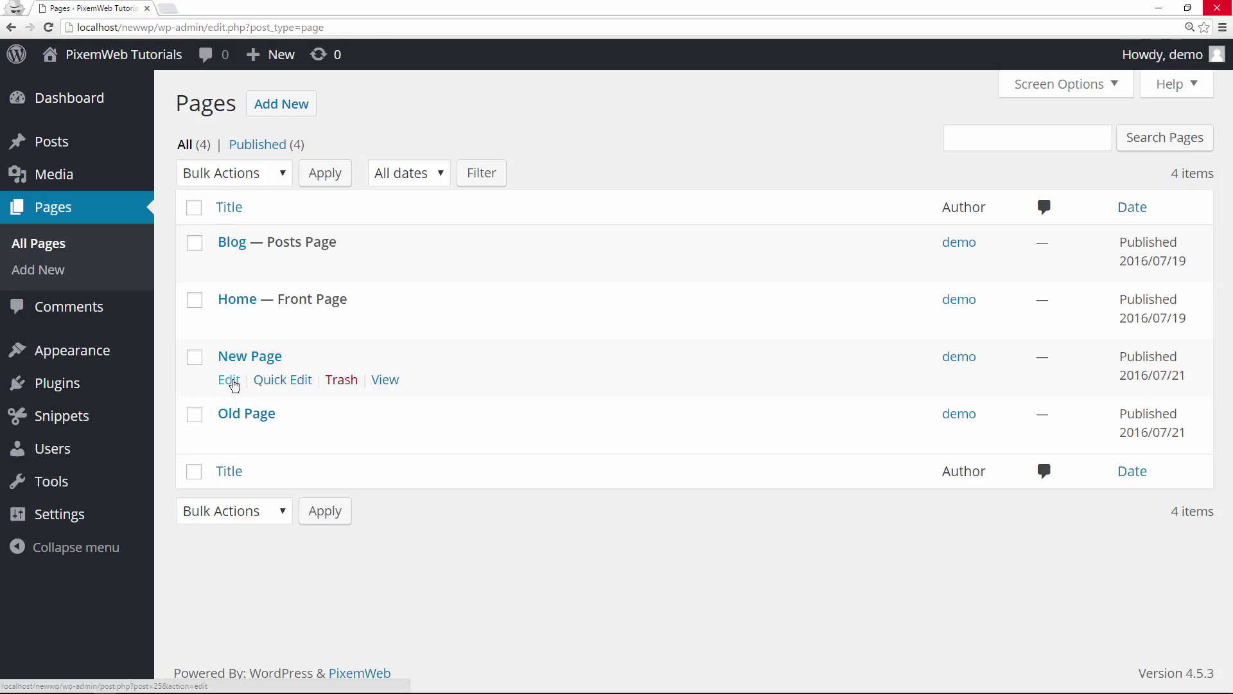
pyautogui.click(235, 384)
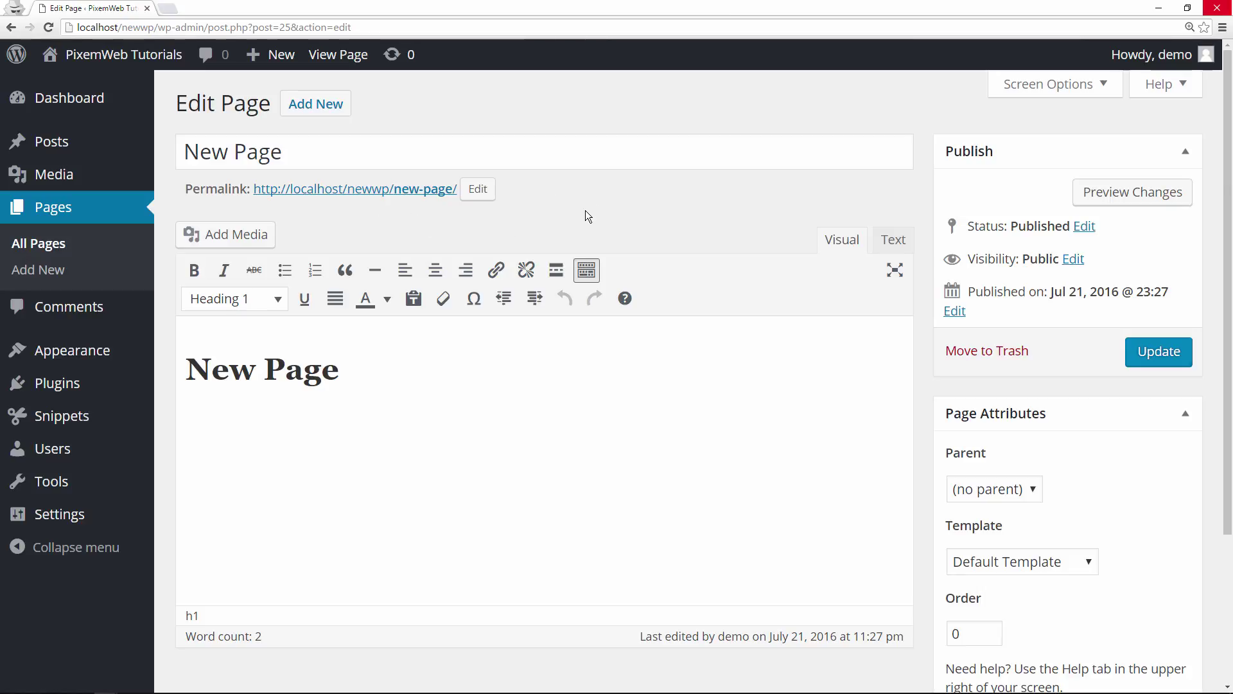
# Look over the Code Snippets general and code editor settings, then start a new snippet.
pyautogui.moveTo(71, 416)
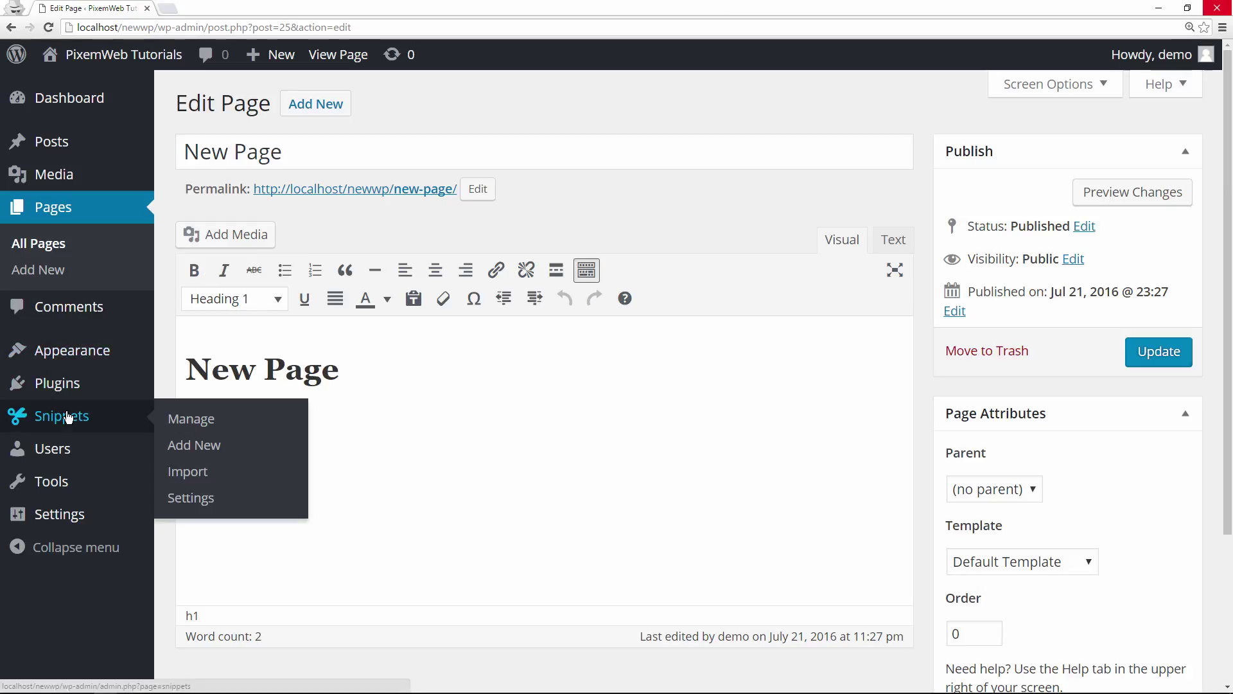
pyautogui.click(189, 499)
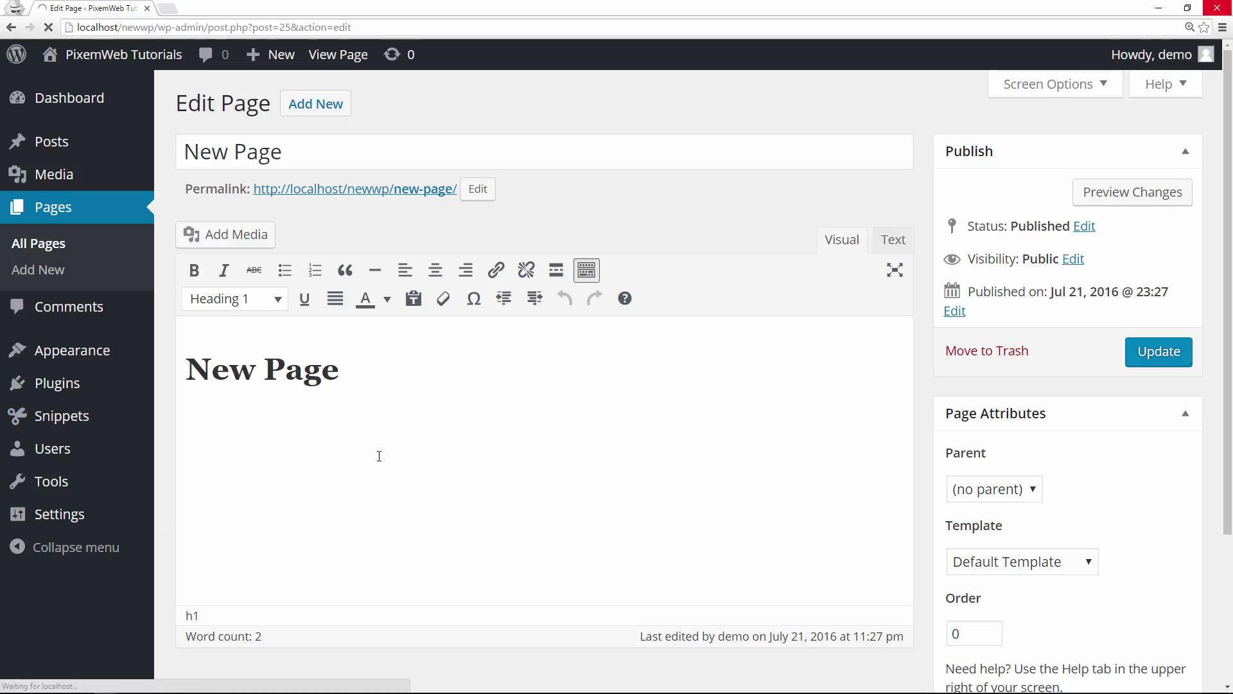
pyautogui.scroll(-5, 591, 283)
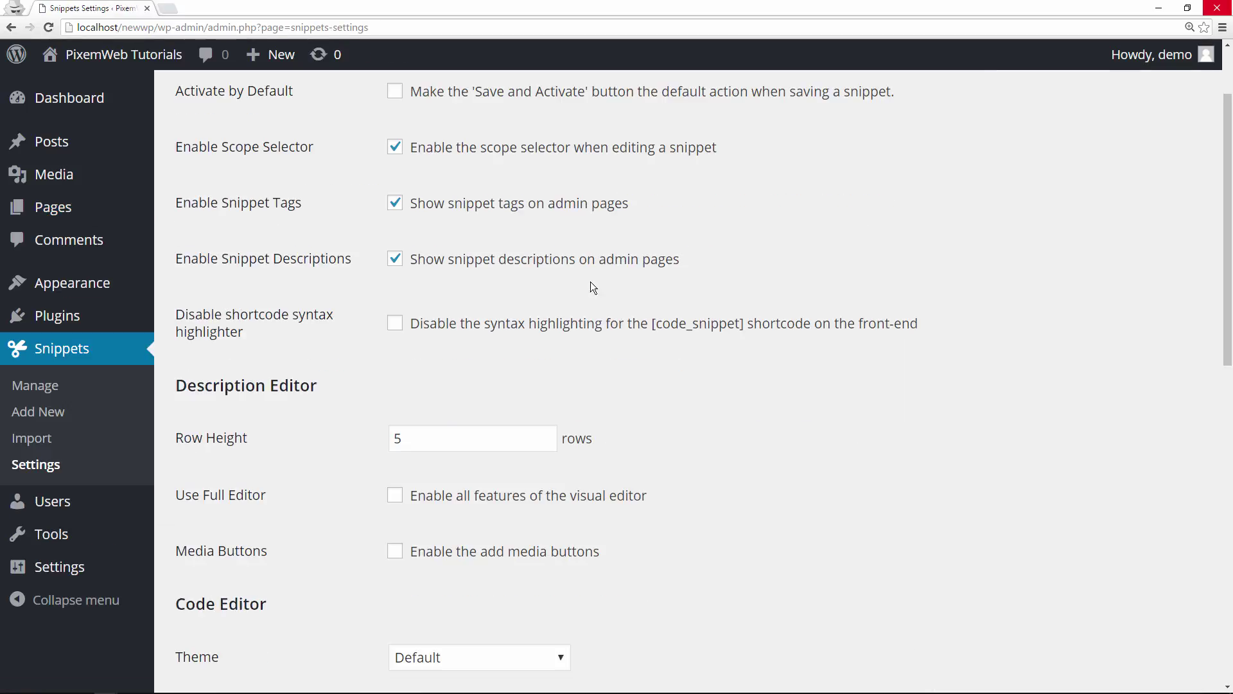
pyautogui.scroll(-8, 591, 287)
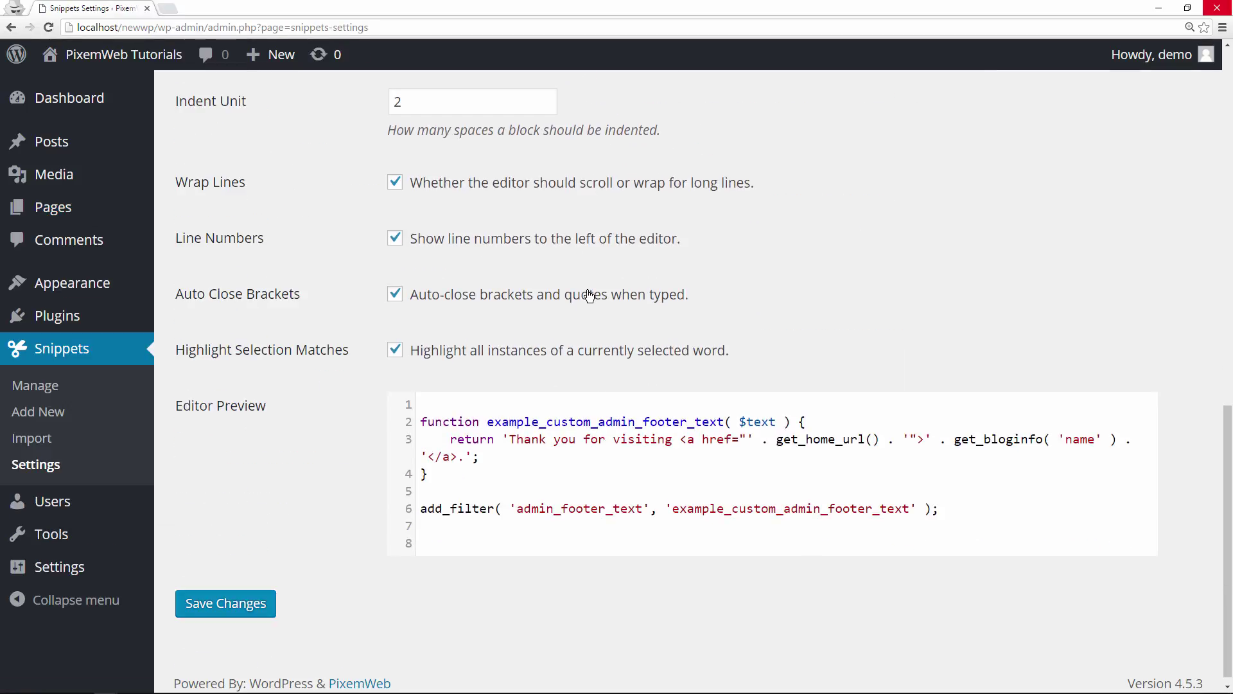
pyautogui.scroll(13, 588, 292)
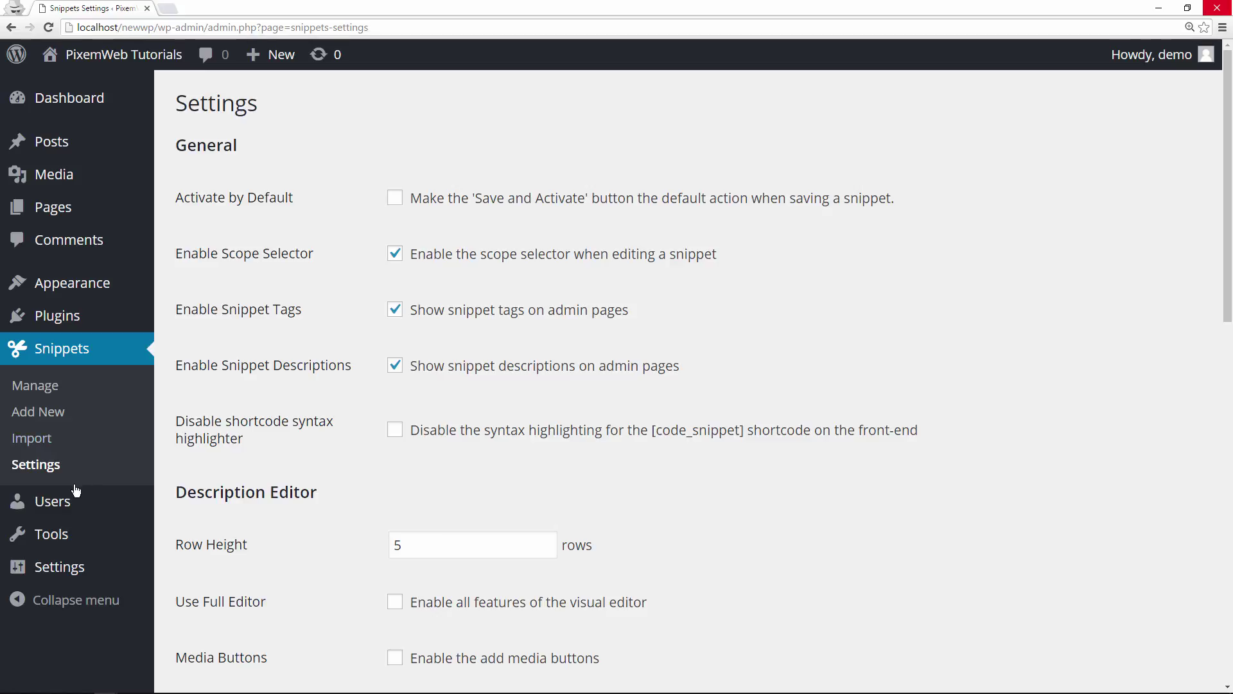
pyautogui.click(45, 411)
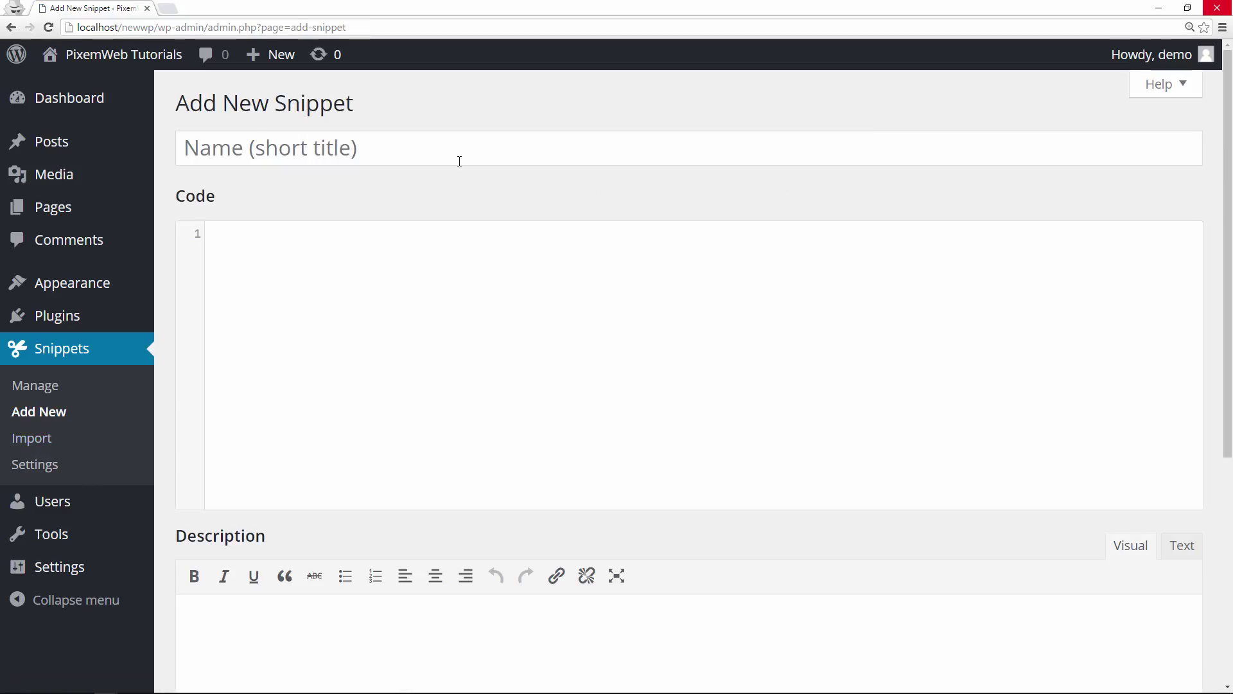
# Name the new snippet 'Shortlink', correcting the stray capital H.
pyautogui.click(456, 157)
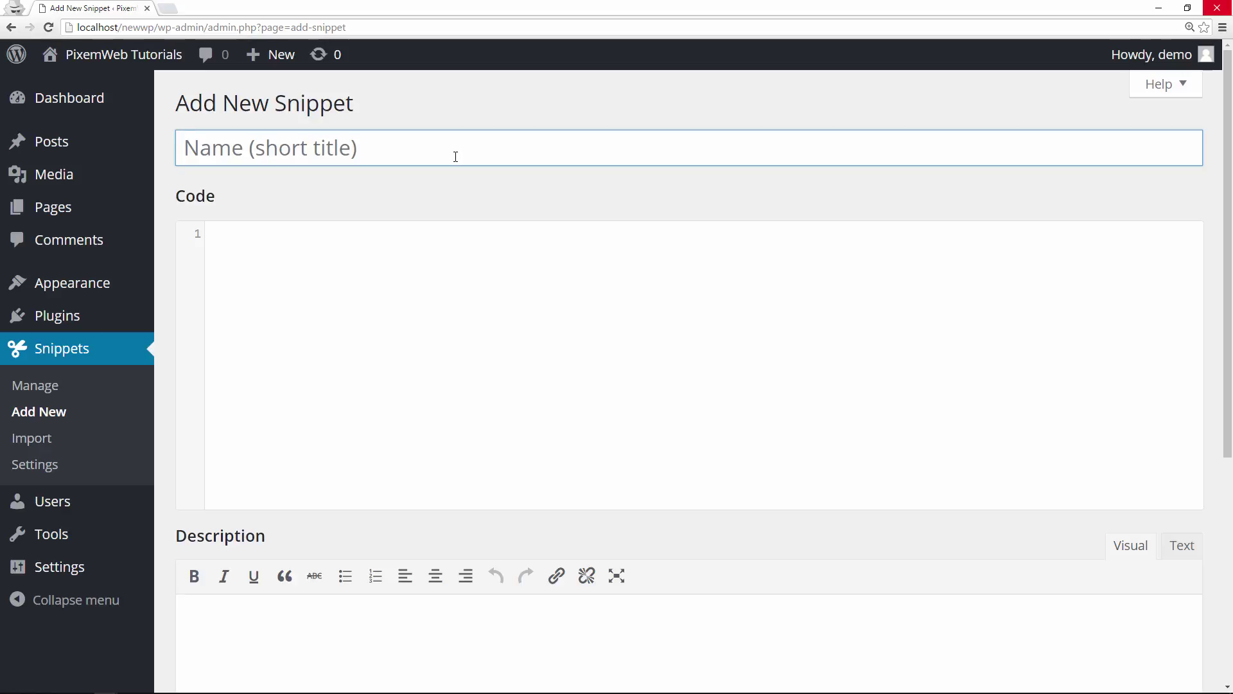
pyautogui.write('S')
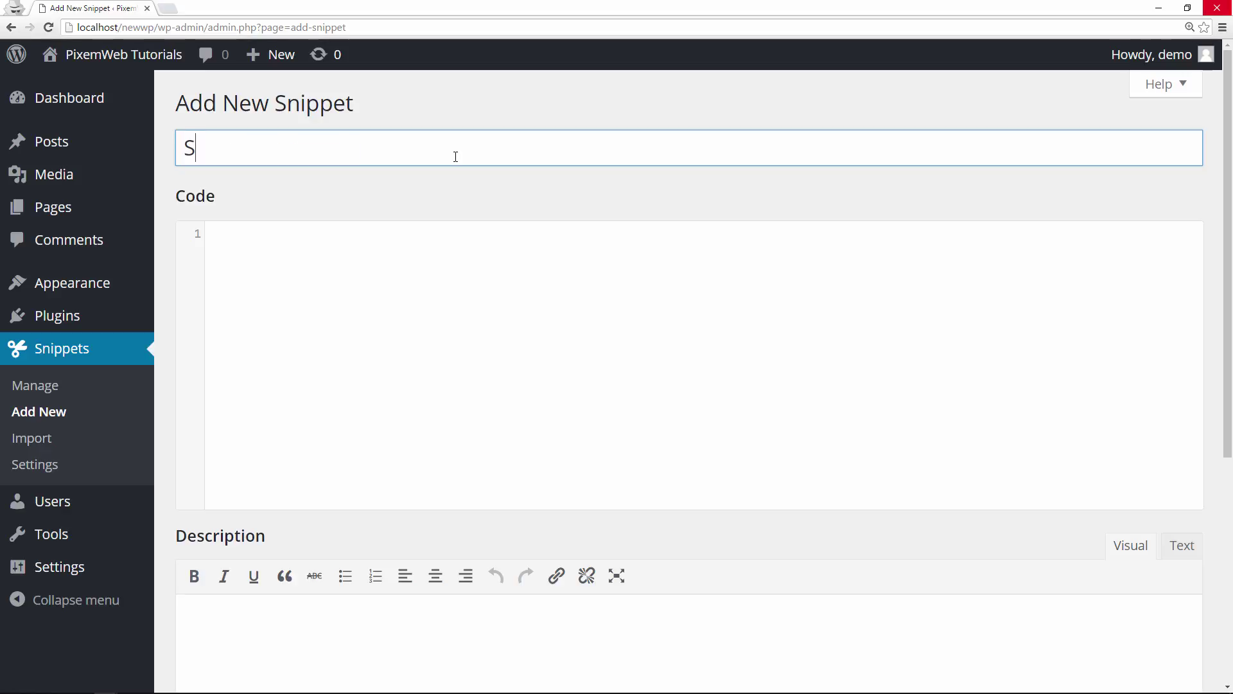
pyautogui.write('Hortlink')
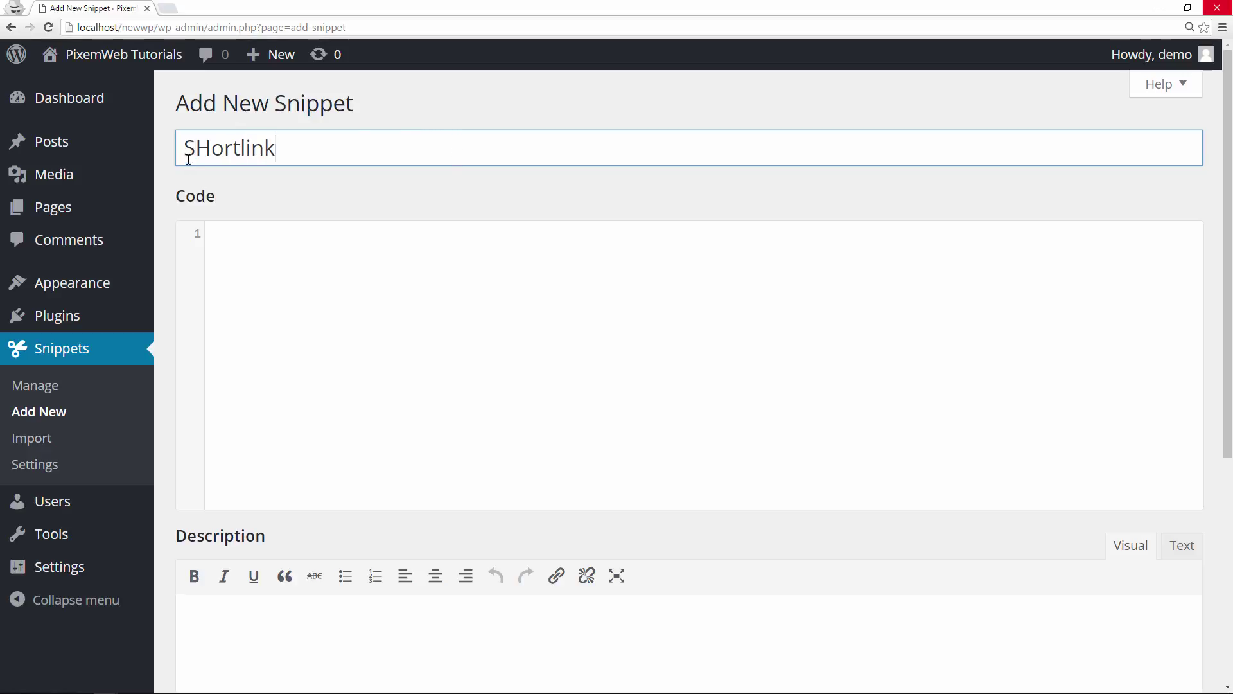
pyautogui.click(211, 148)
pyautogui.press('BackSpace')
pyautogui.write('h')
# Enter the code add_filter('get_shortlink', function ($shortlink) { return $shortlink; });.
pyautogui.click(328, 270)
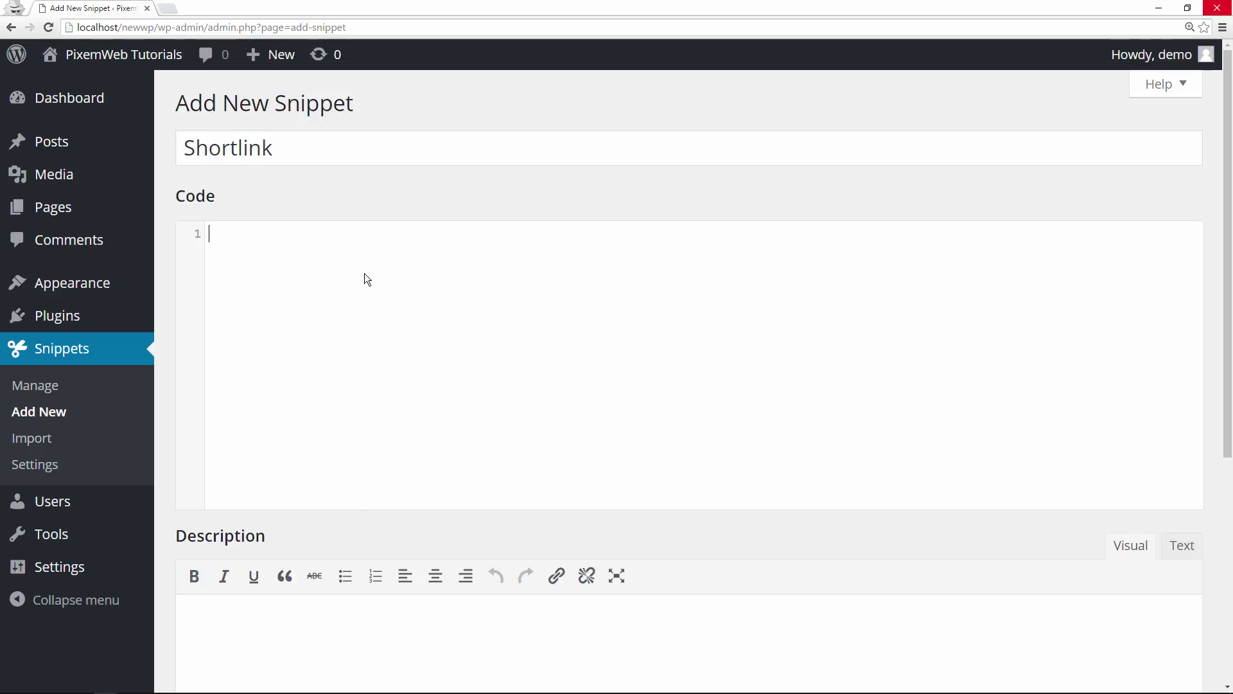
pyautogui.write("add_filter('get_shortlink',")
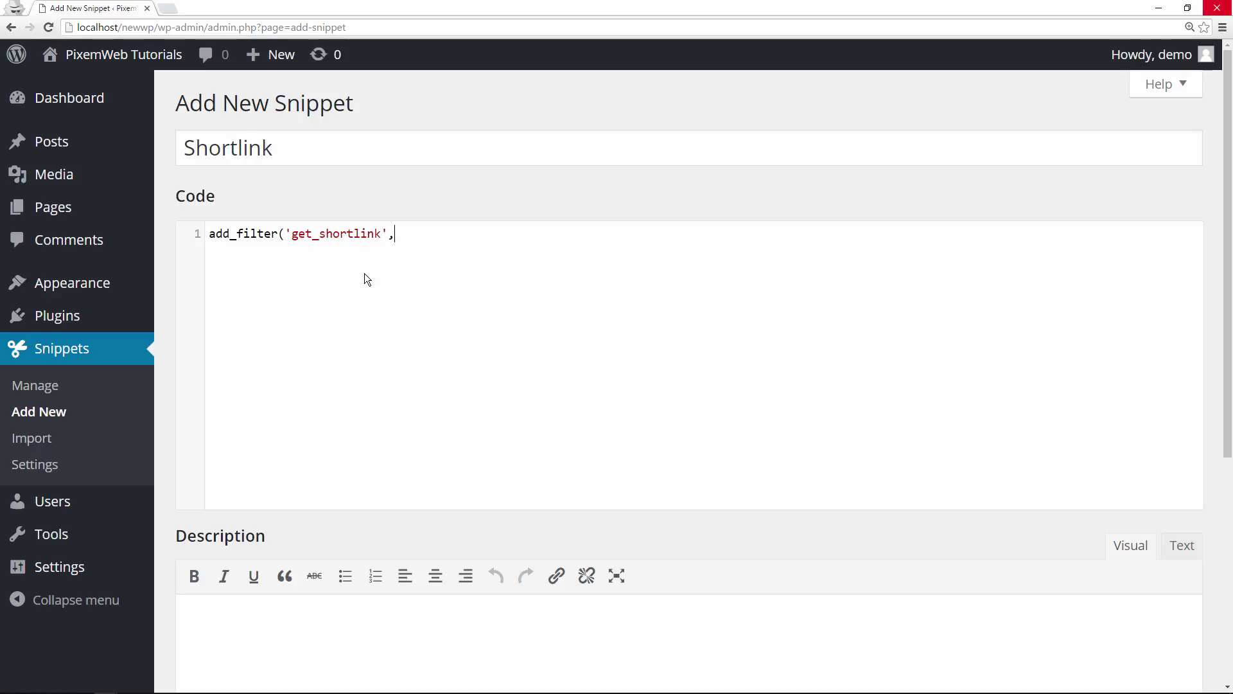
pyautogui.write('function')
pyautogui.write(' ()')
pyautogui.write('$shor')
pyautogui.write('tlink')
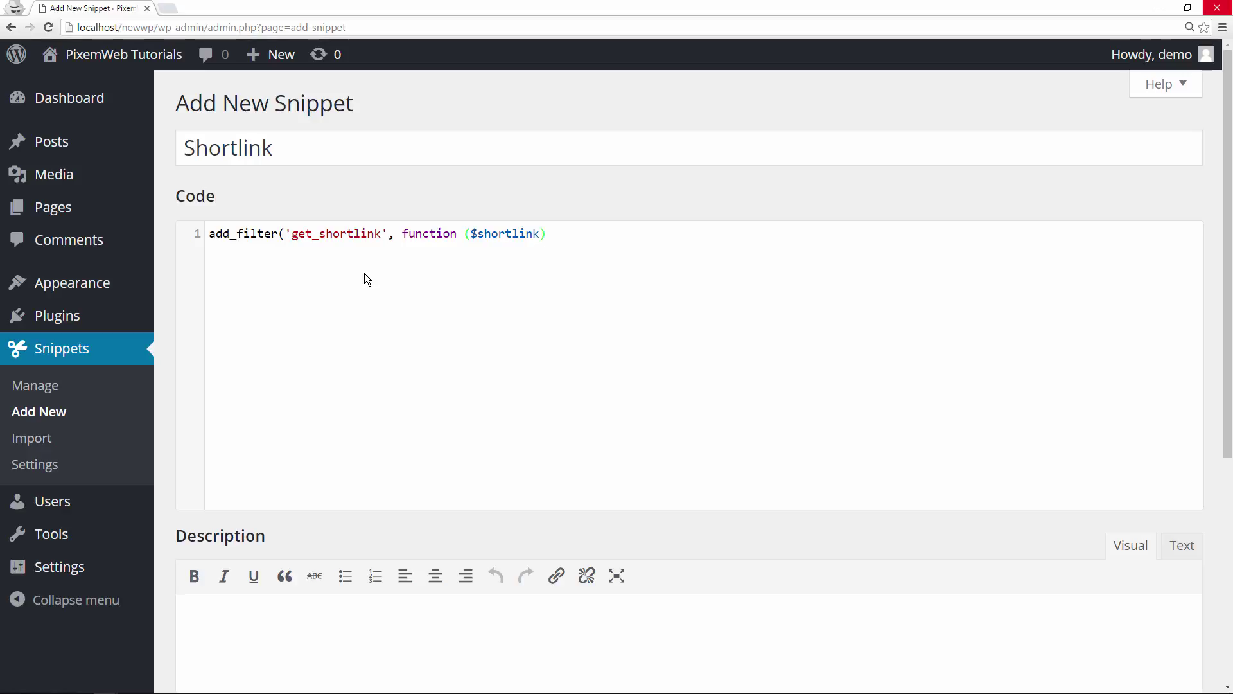
pyautogui.write(') {}')
pyautogui.press('Return')
pyautogui.press('Return')
pyautogui.press('Up')
pyautogui.write('return $shortlink;')
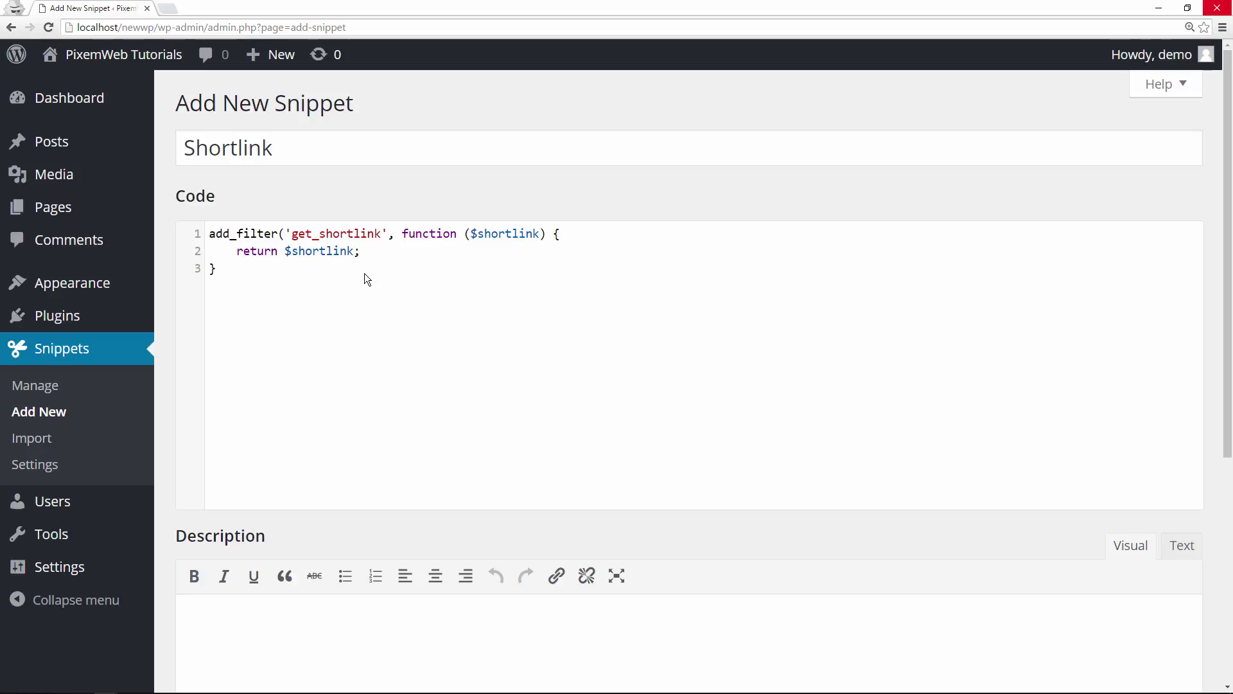
pyautogui.press('Down')
pyautogui.write(');')
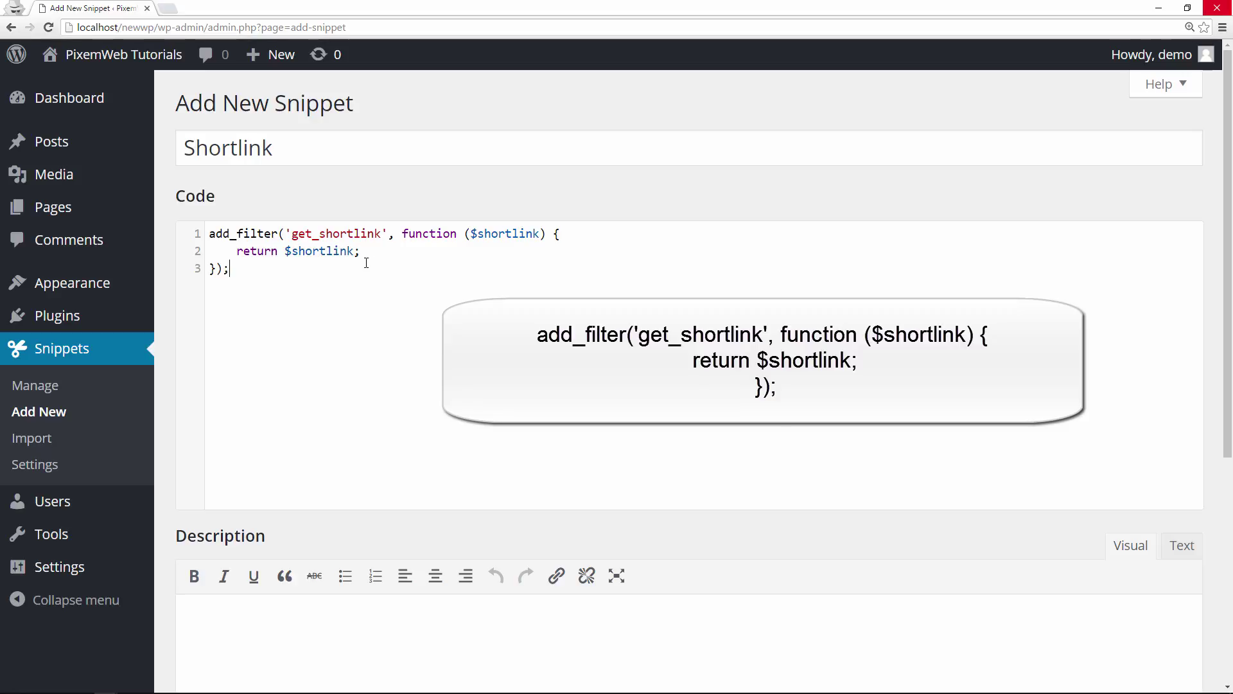
pyautogui.click(217, 269)
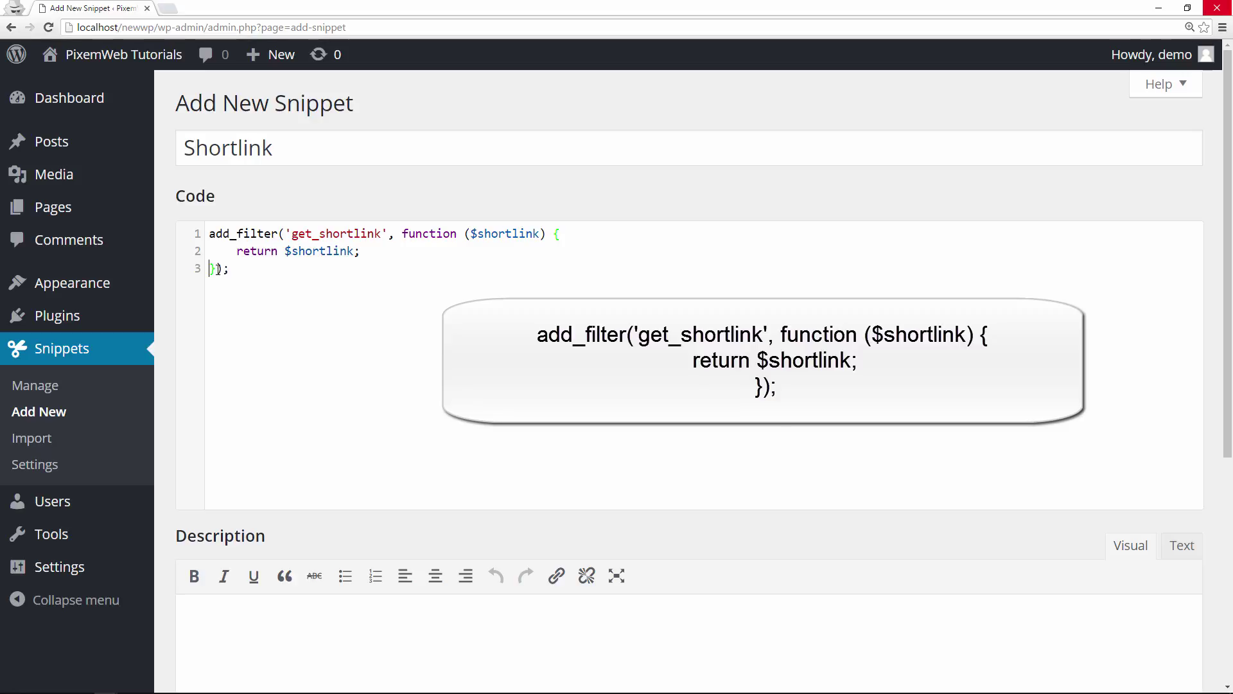
pyautogui.click(238, 270)
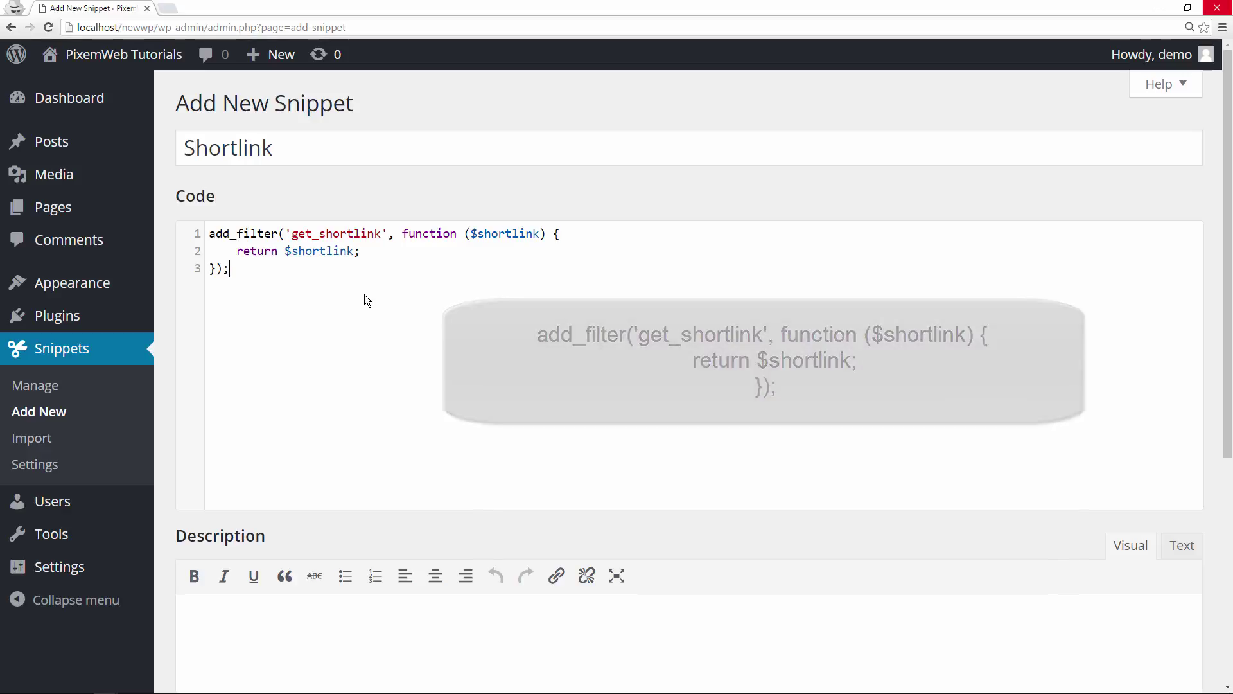
pyautogui.scroll(-6, 328, 293)
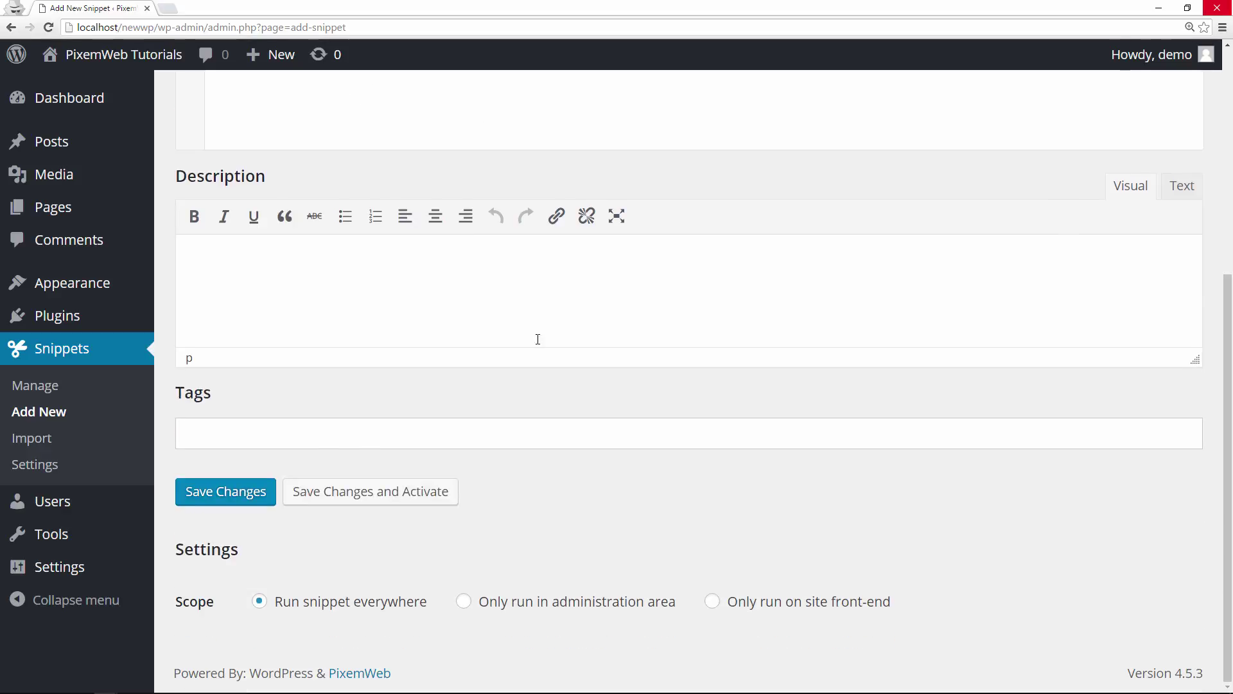
pyautogui.click(387, 498)
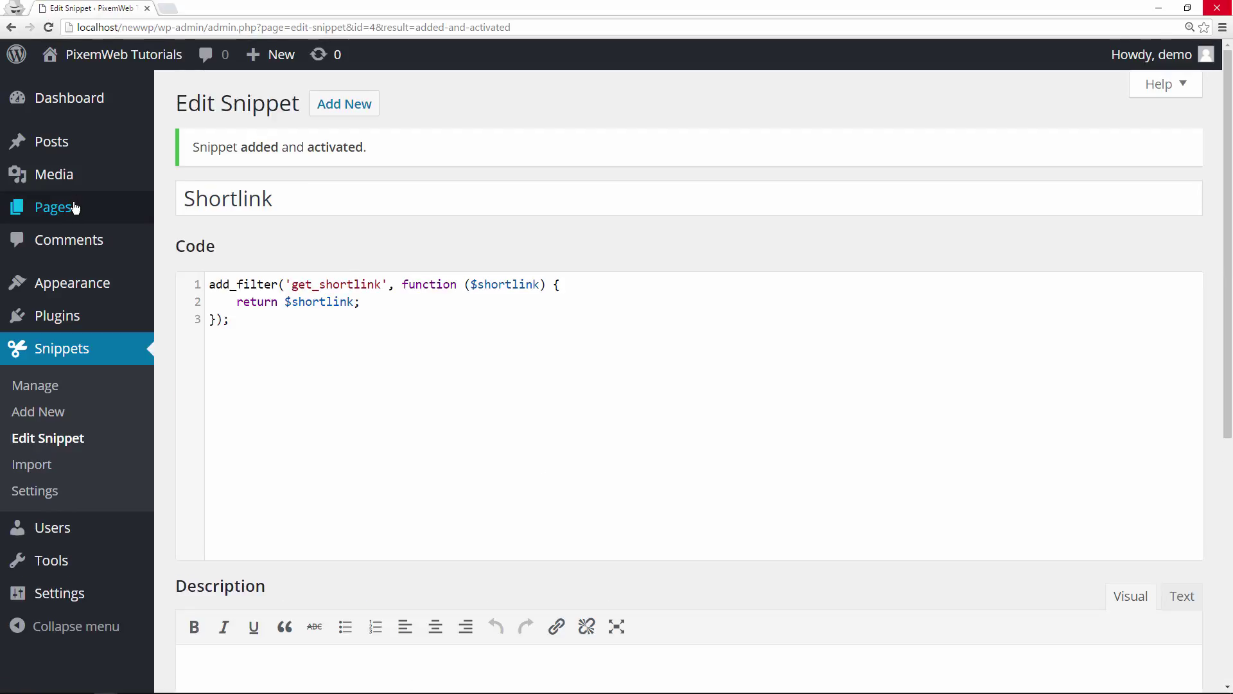
pyautogui.moveTo(75, 207)
pyautogui.click(229, 214)
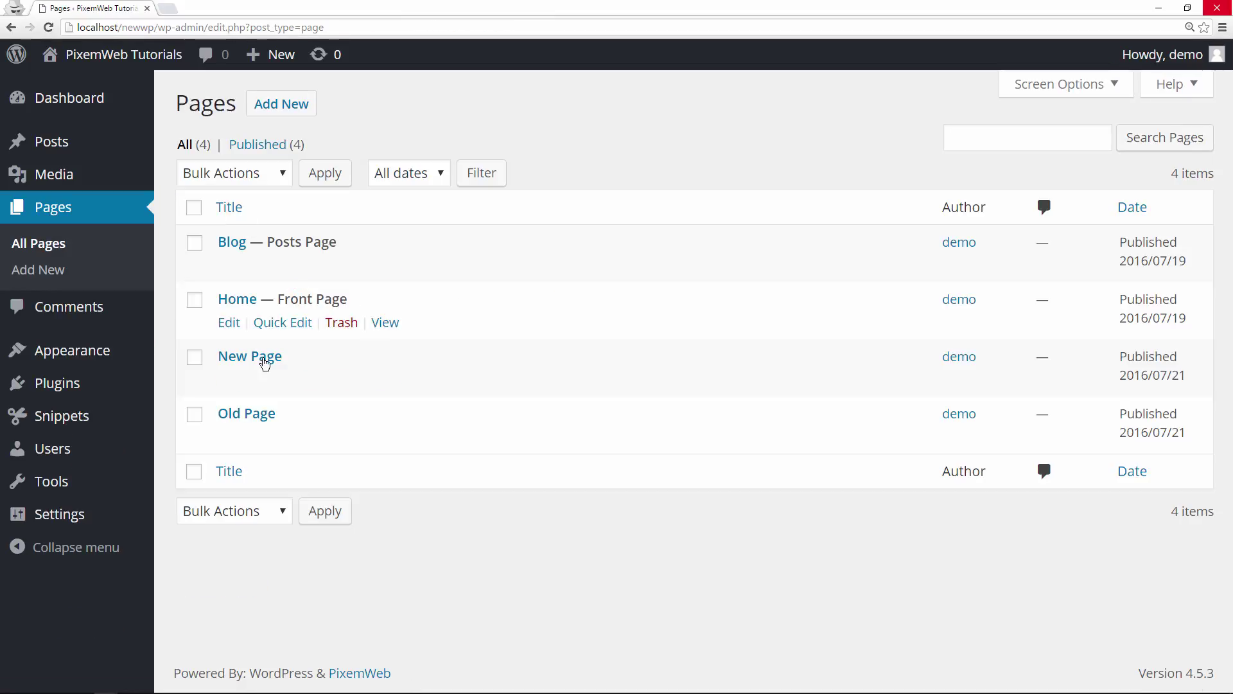
pyautogui.click(230, 383)
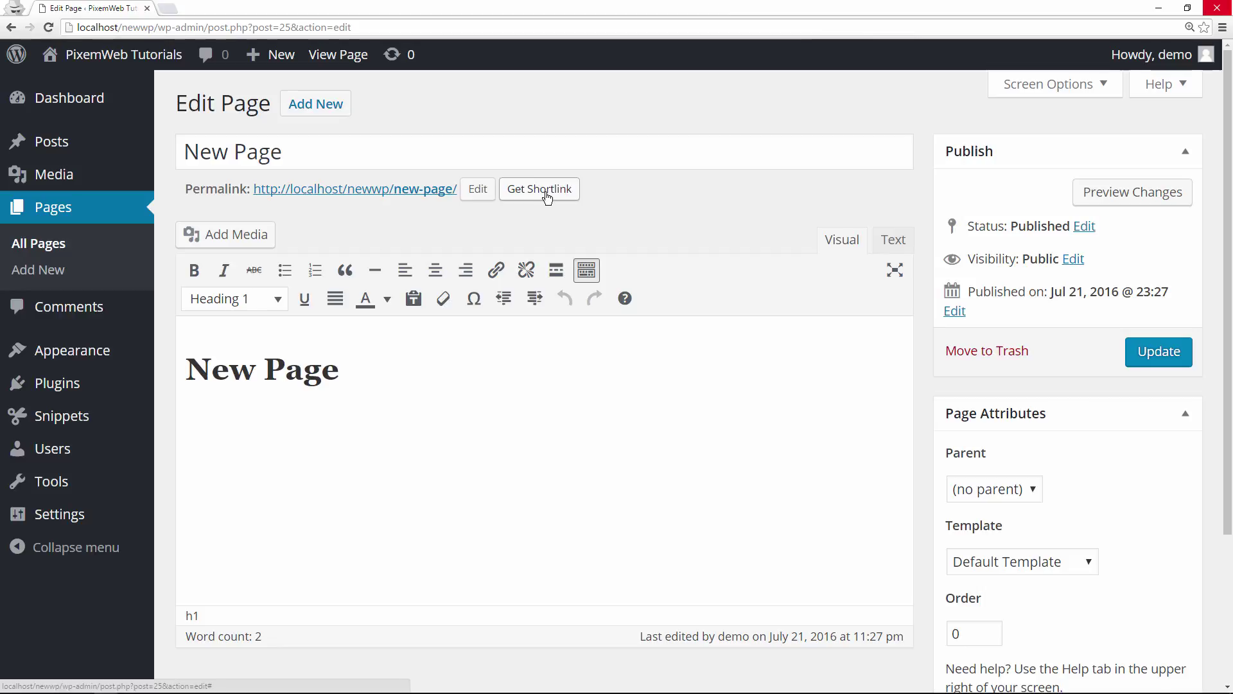
pyautogui.click(548, 191)
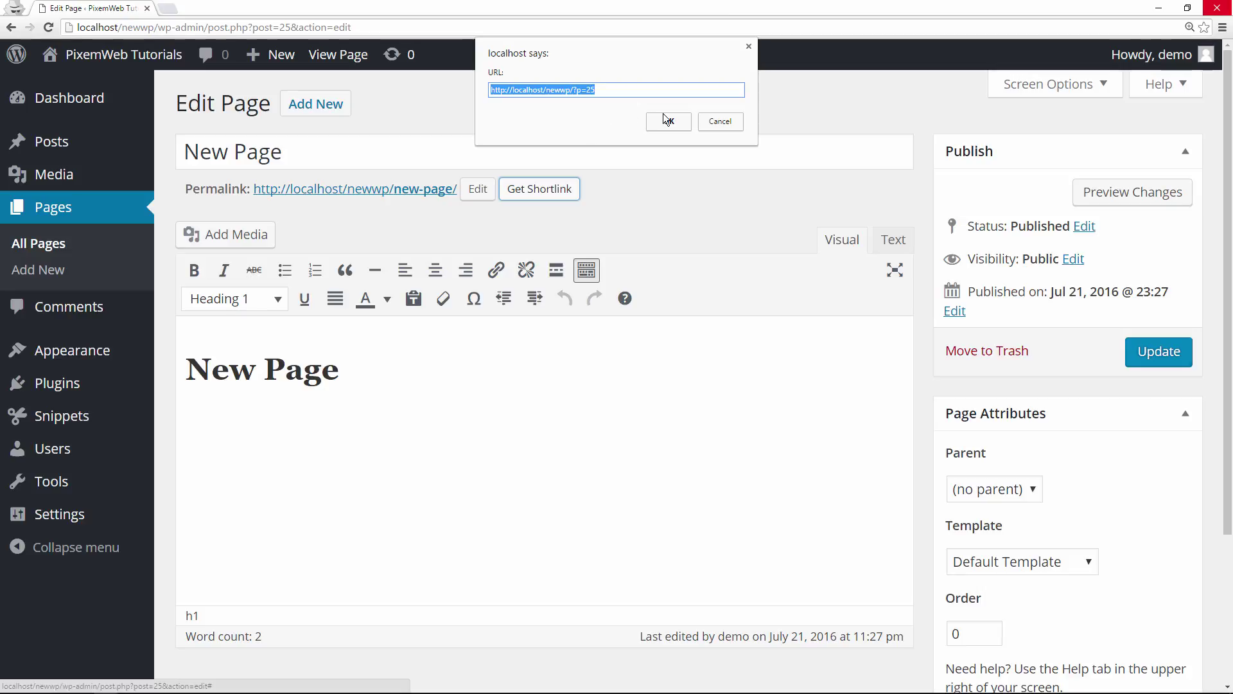
pyautogui.click(713, 120)
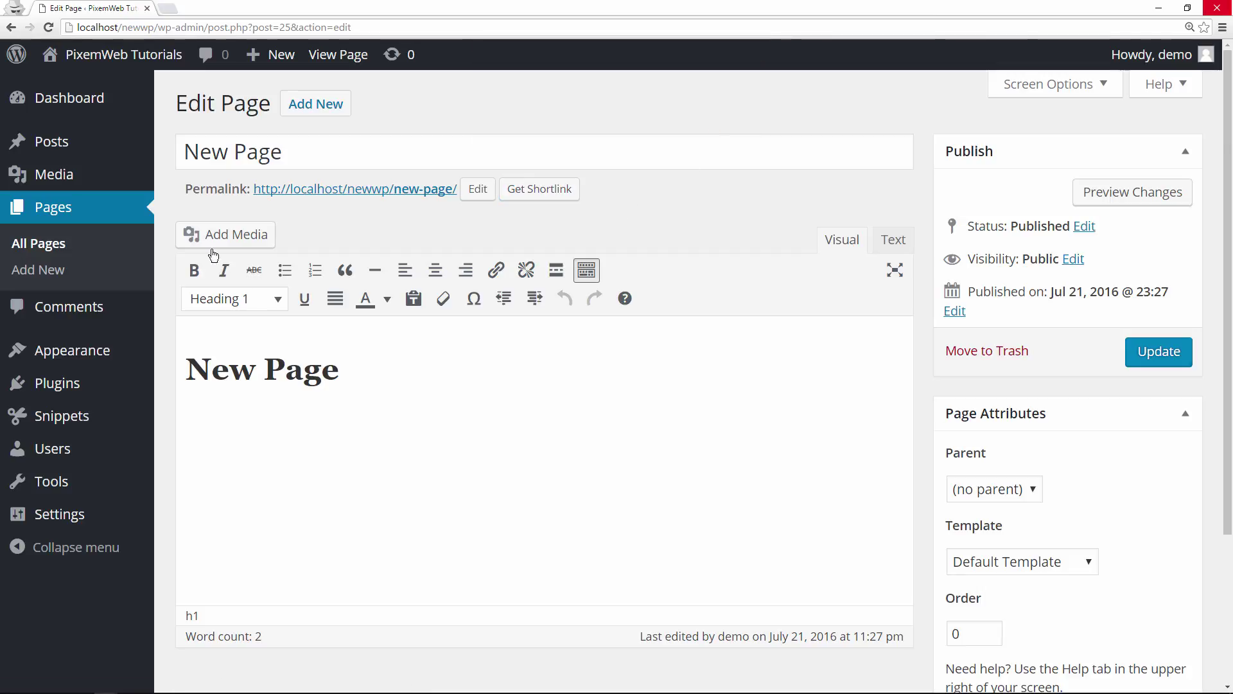
# Activate the Twenty Sixteen theme in place of Evo Pro.
pyautogui.moveTo(96, 355)
pyautogui.click(194, 355)
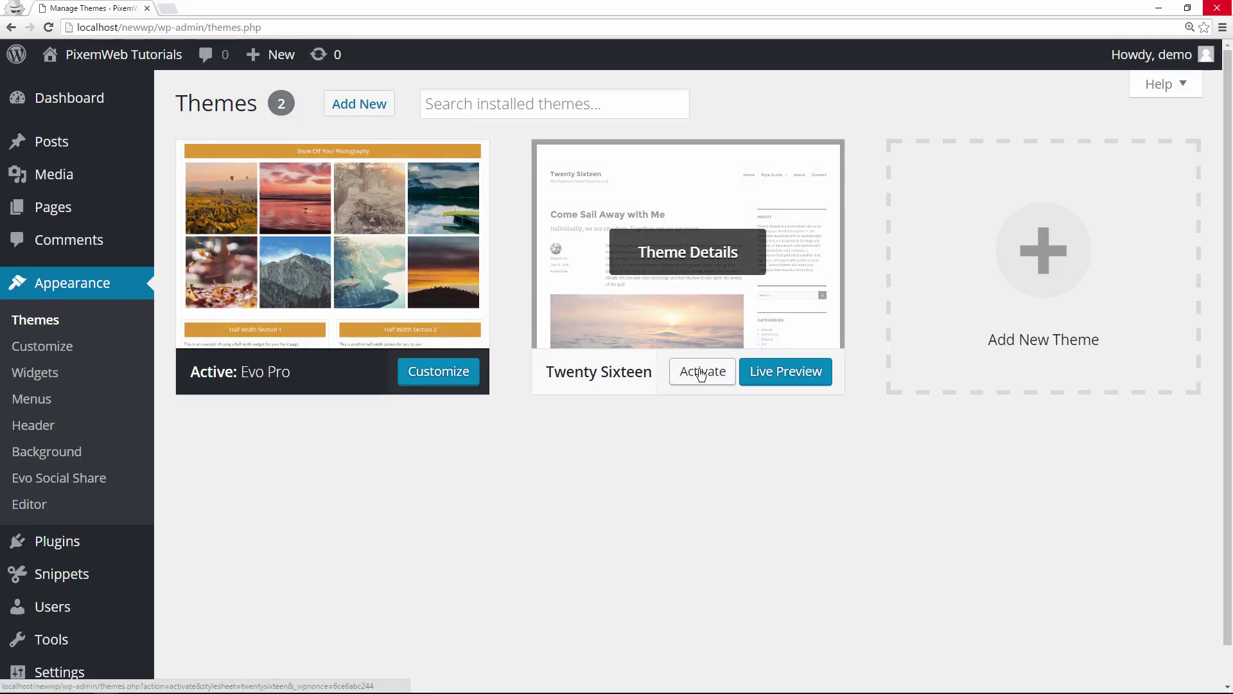
pyautogui.click(694, 375)
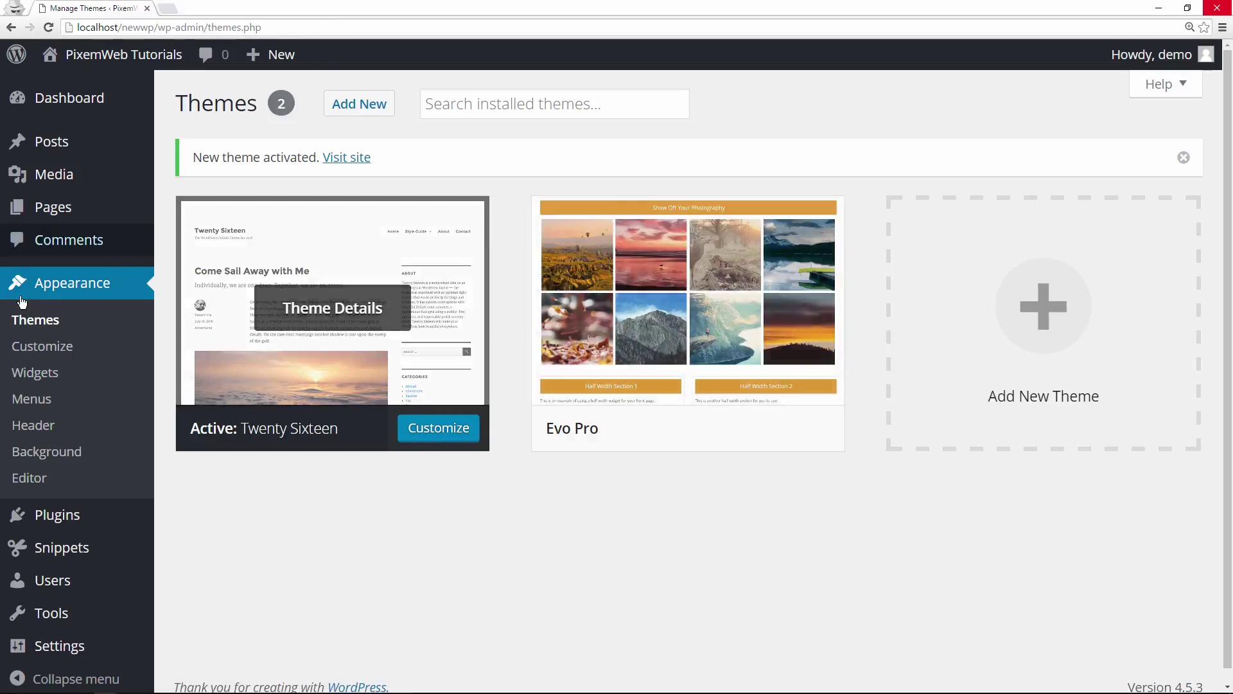
# Reopen New Page in the editor and request its shortlink under Twenty Sixteen.
pyautogui.moveTo(51, 210)
pyautogui.click(197, 213)
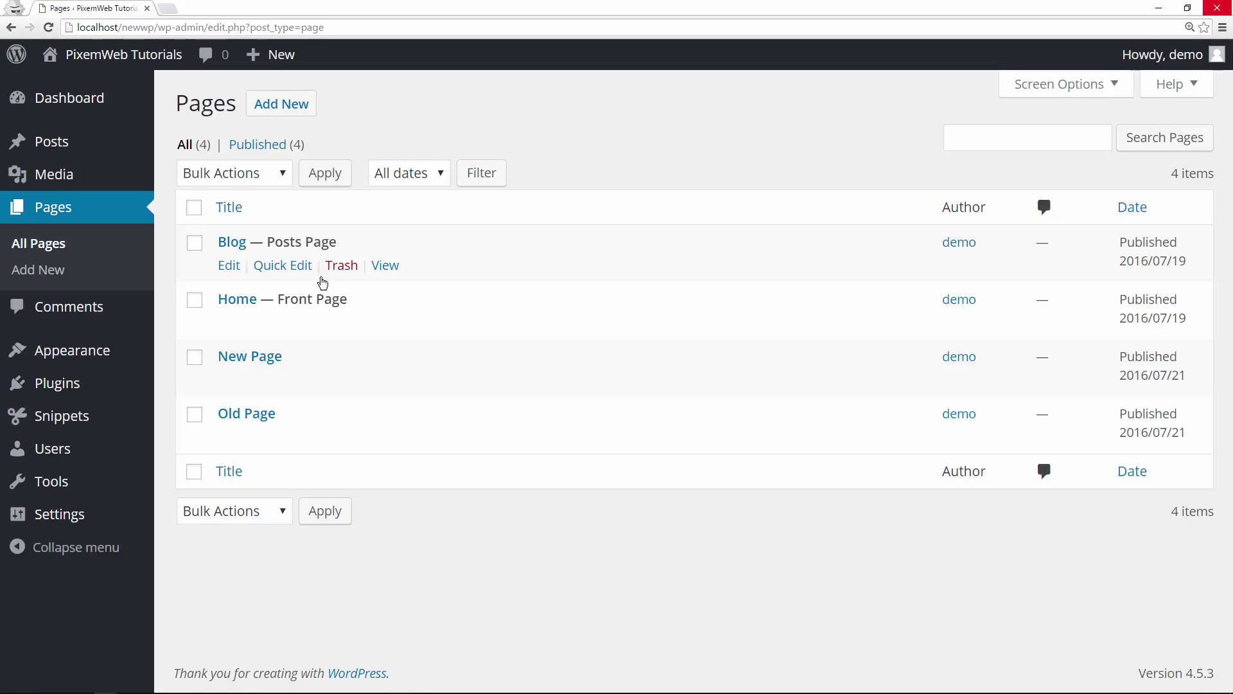
pyautogui.click(229, 380)
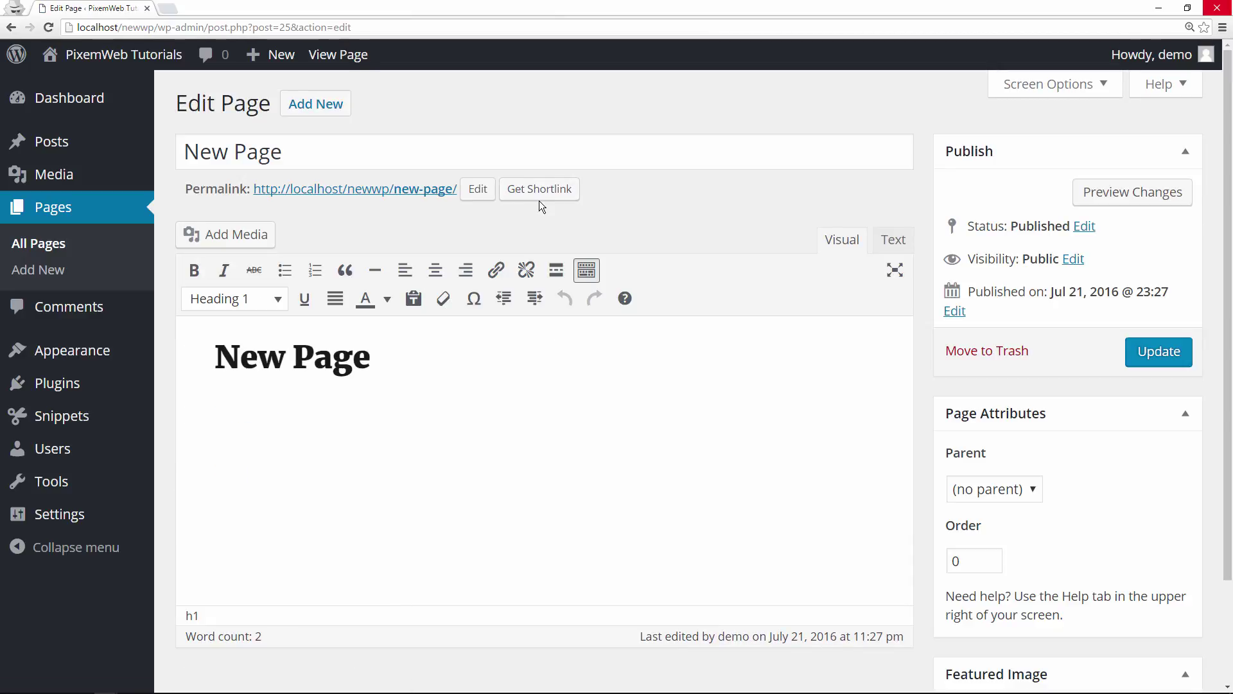
pyautogui.click(540, 202)
# Reactivate the Evo Pro theme from the installed themes.
pyautogui.moveTo(28, 352)
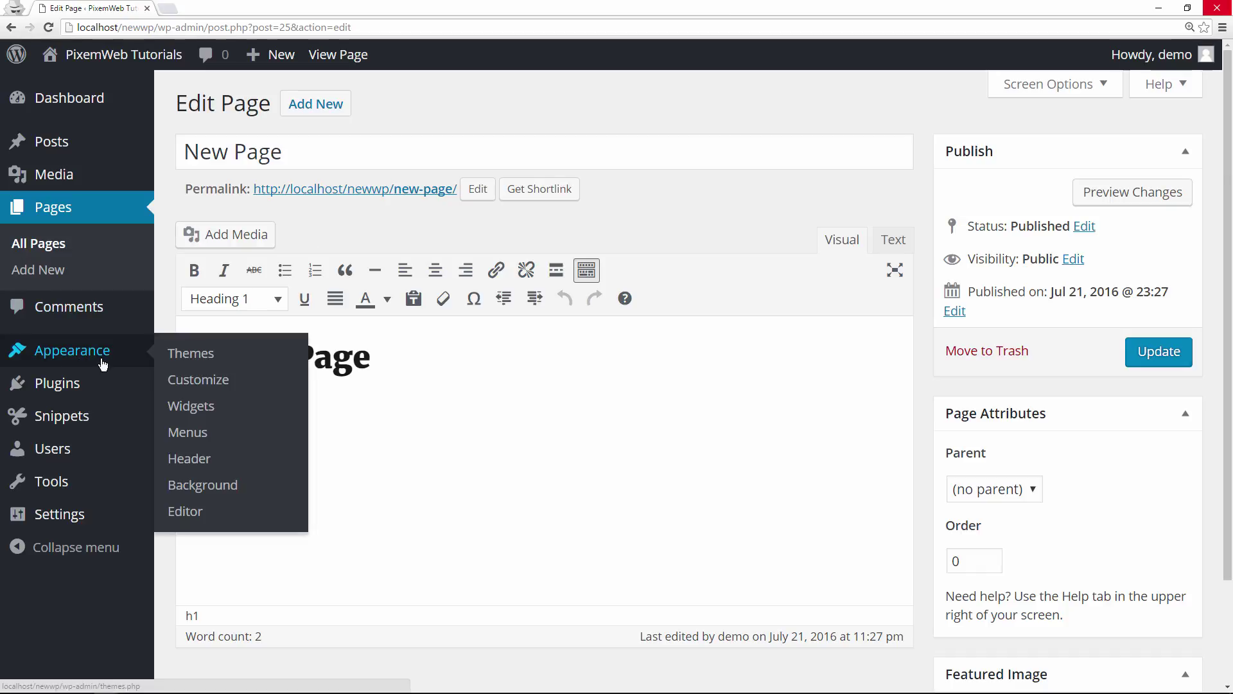
pyautogui.click(191, 357)
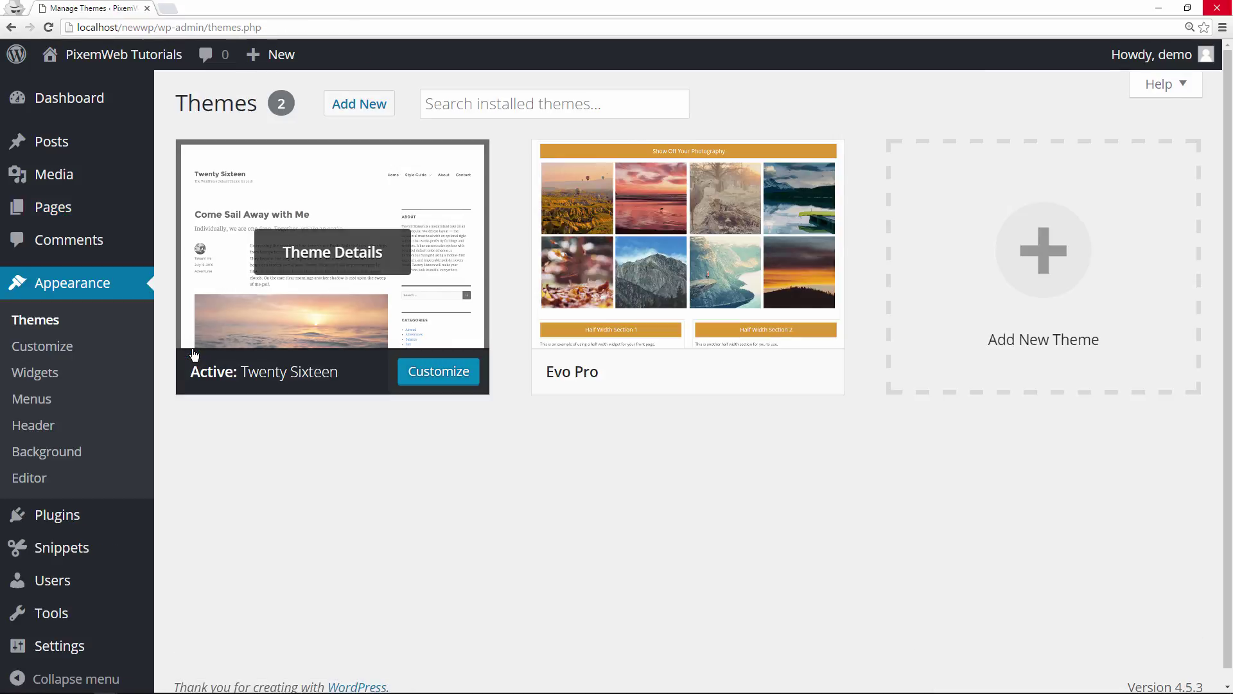
pyautogui.moveTo(661, 341)
pyautogui.click(690, 372)
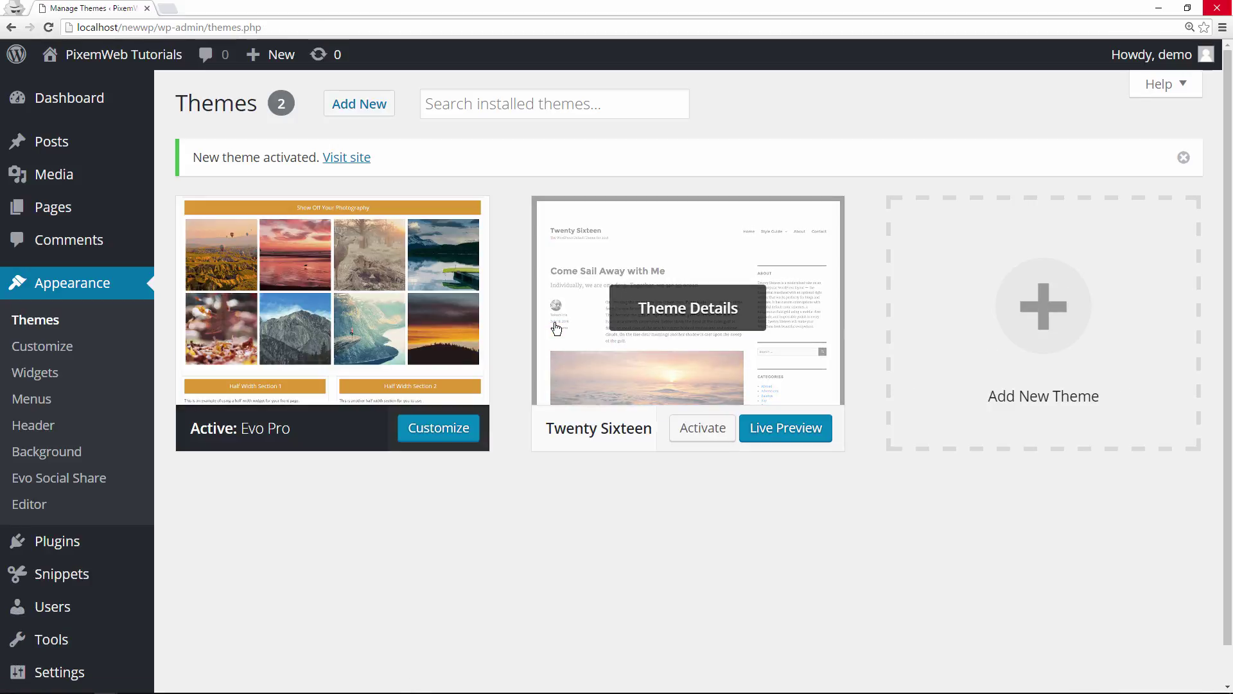
pyautogui.moveTo(92, 587)
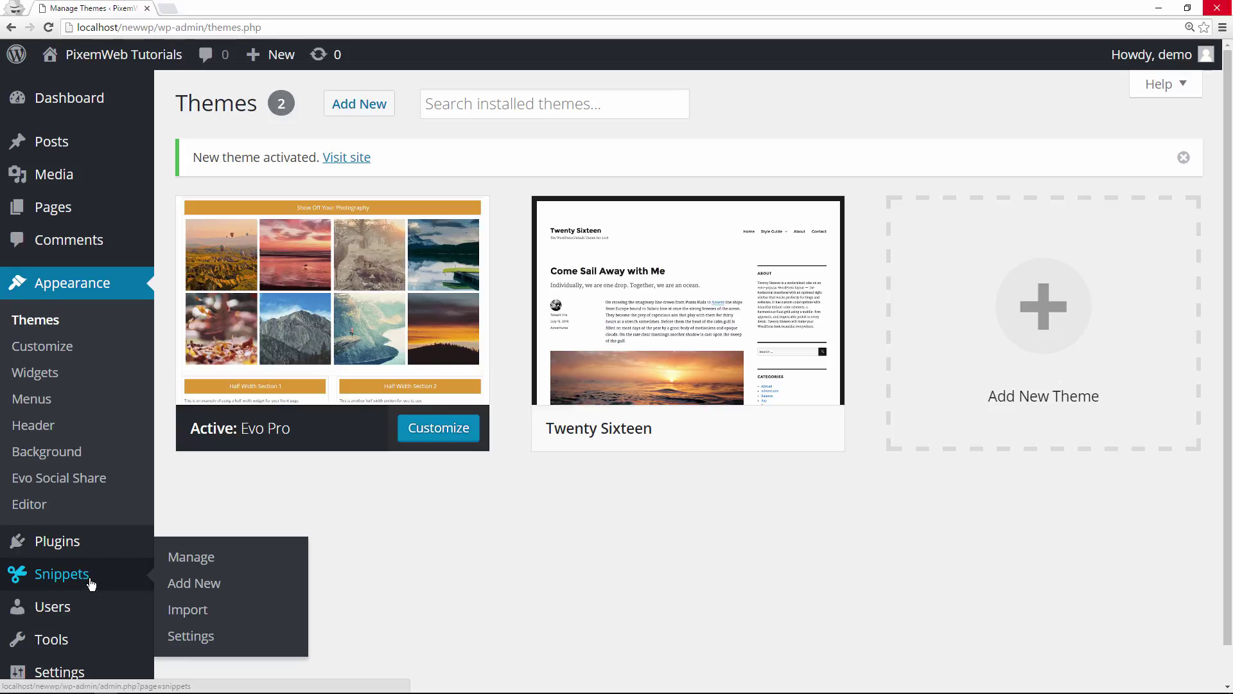
pyautogui.moveTo(85, 220)
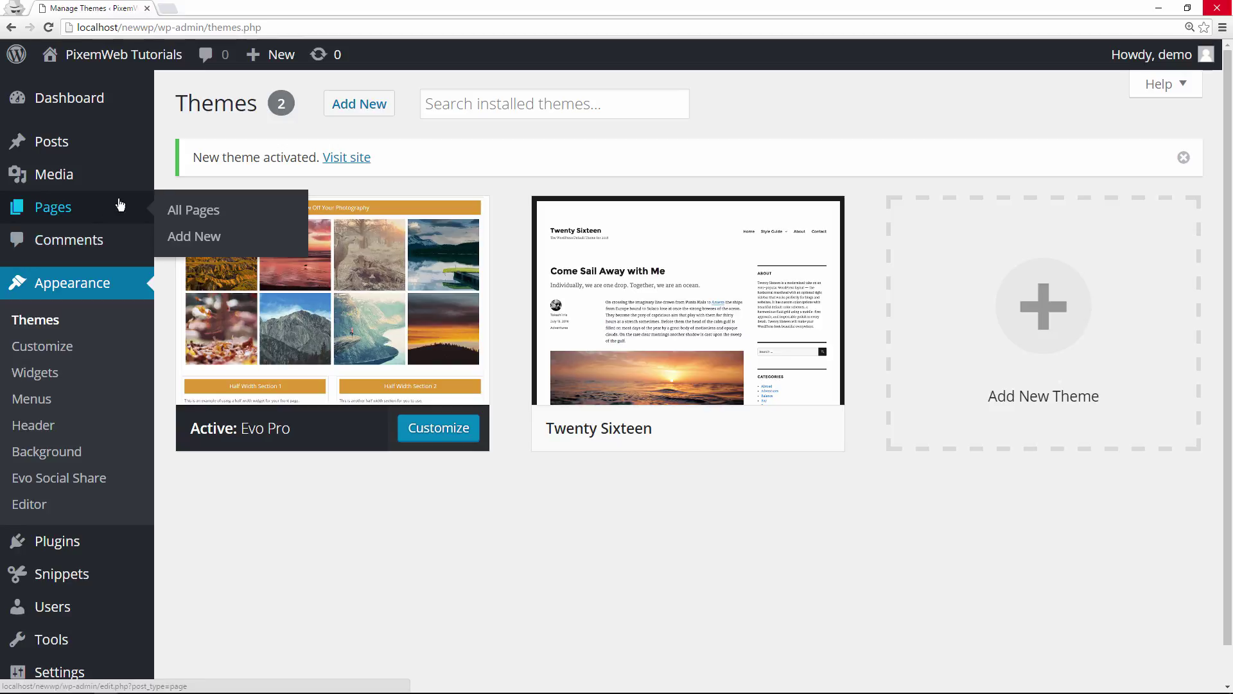